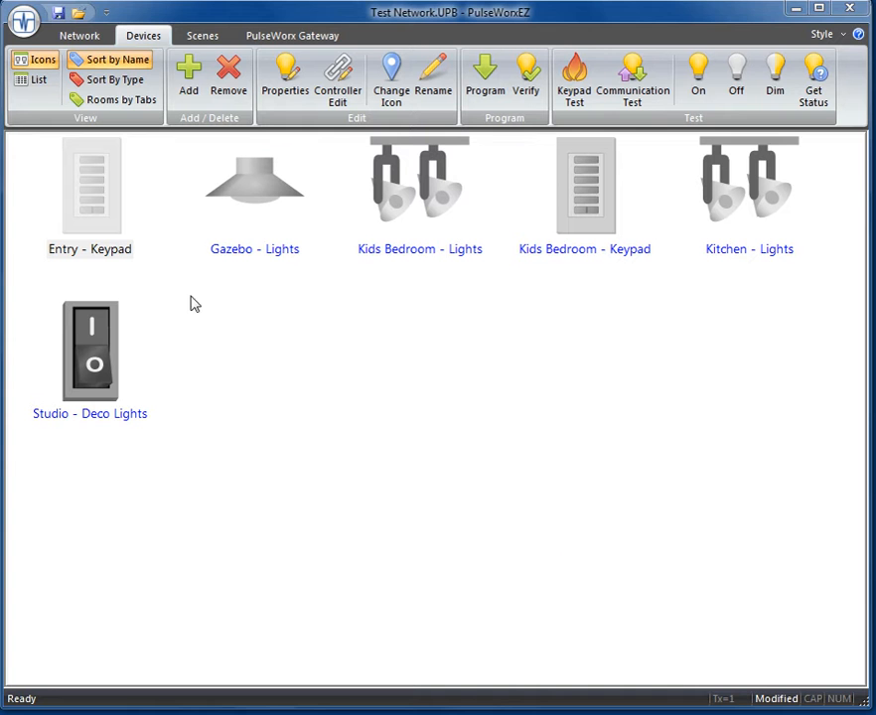
# - Open the Entry - Keypad device for controller editing and dismiss the load reminder, suppressing it for this session
pyautogui.click(105, 218)
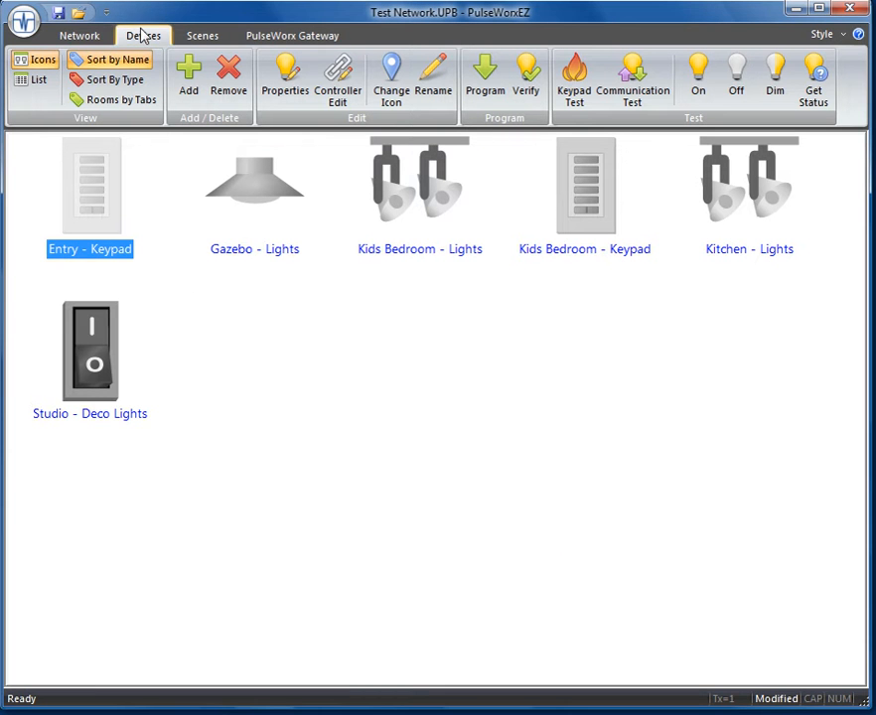
pyautogui.click(338, 84)
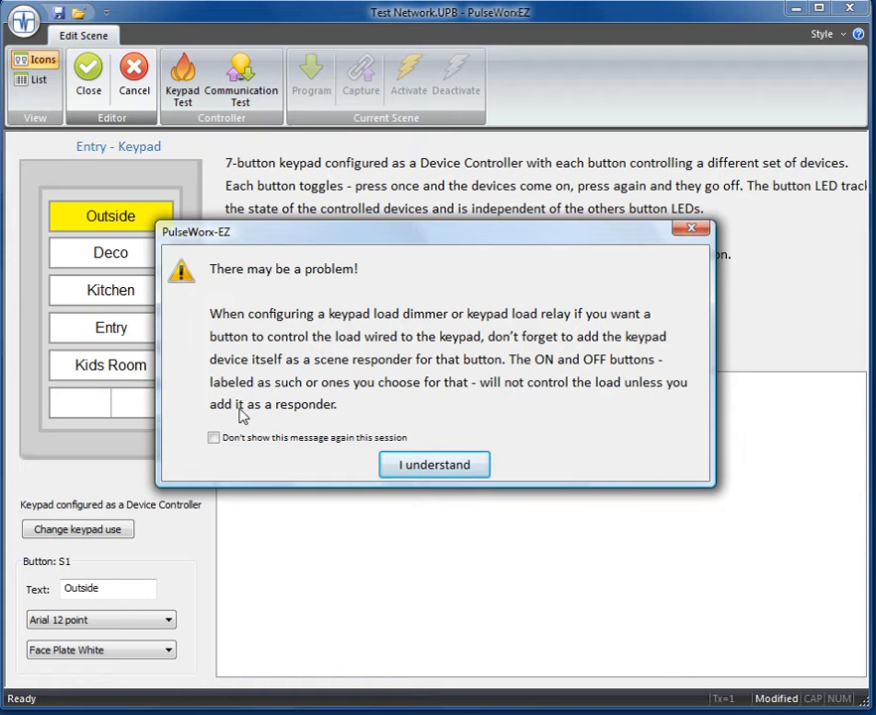
pyautogui.click(214, 438)
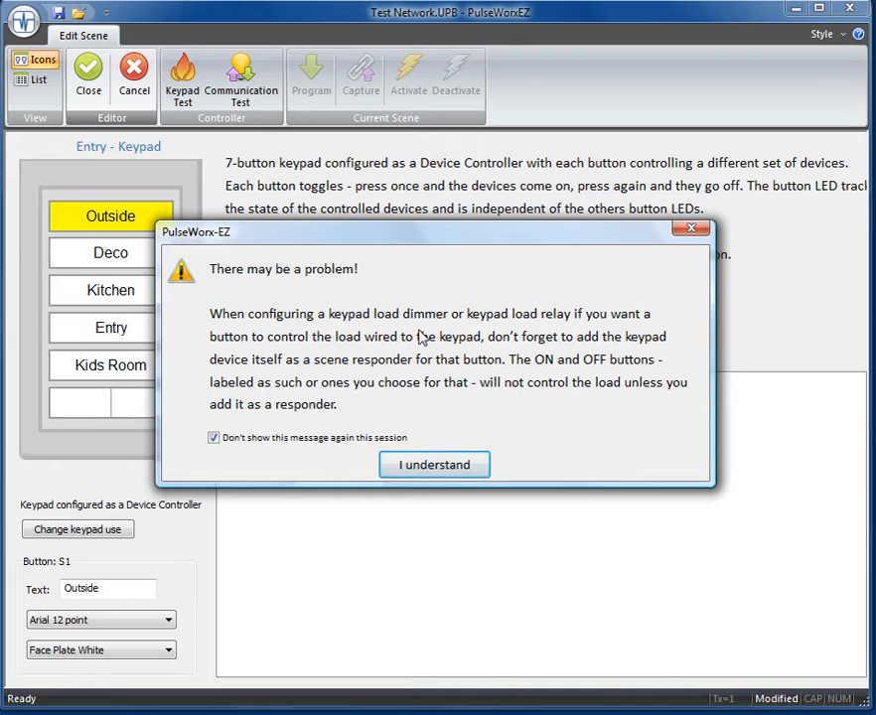
pyautogui.click(438, 469)
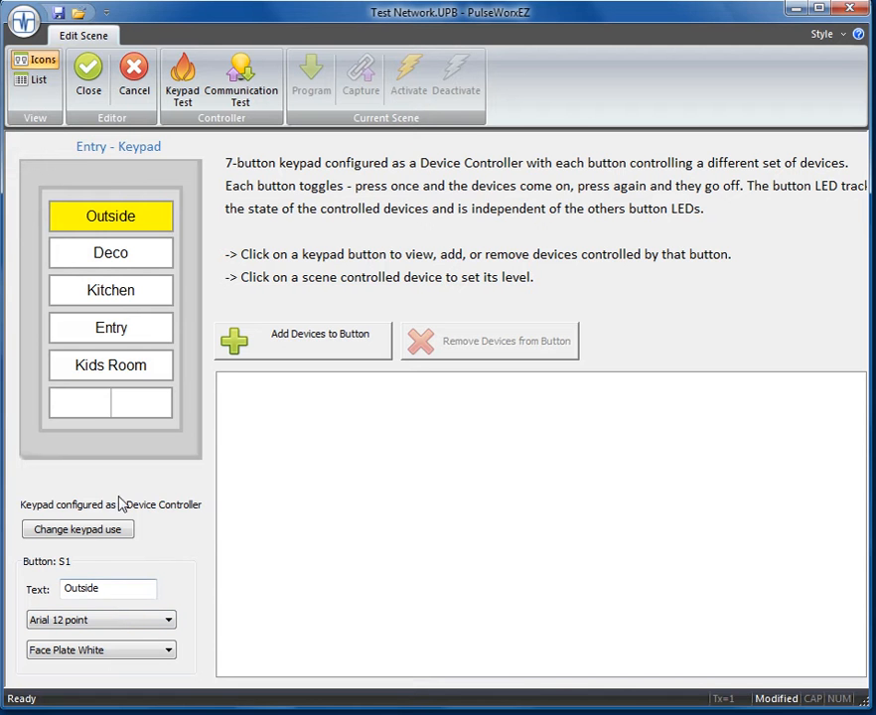
# - Change the text of the Entry keypad's second button to "Deco Lights"
pyautogui.click(129, 259)
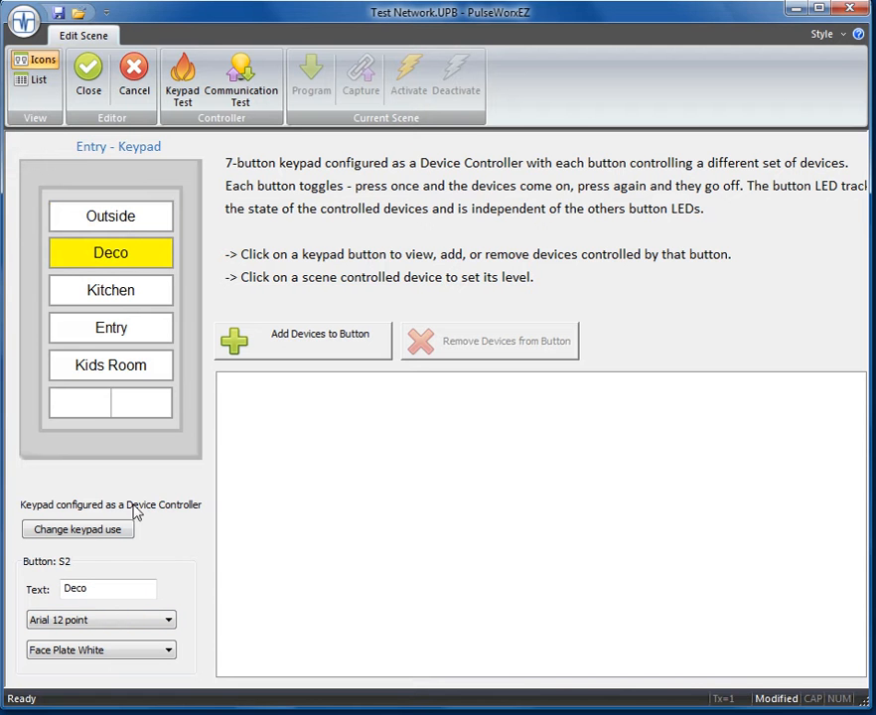
pyautogui.click(118, 589)
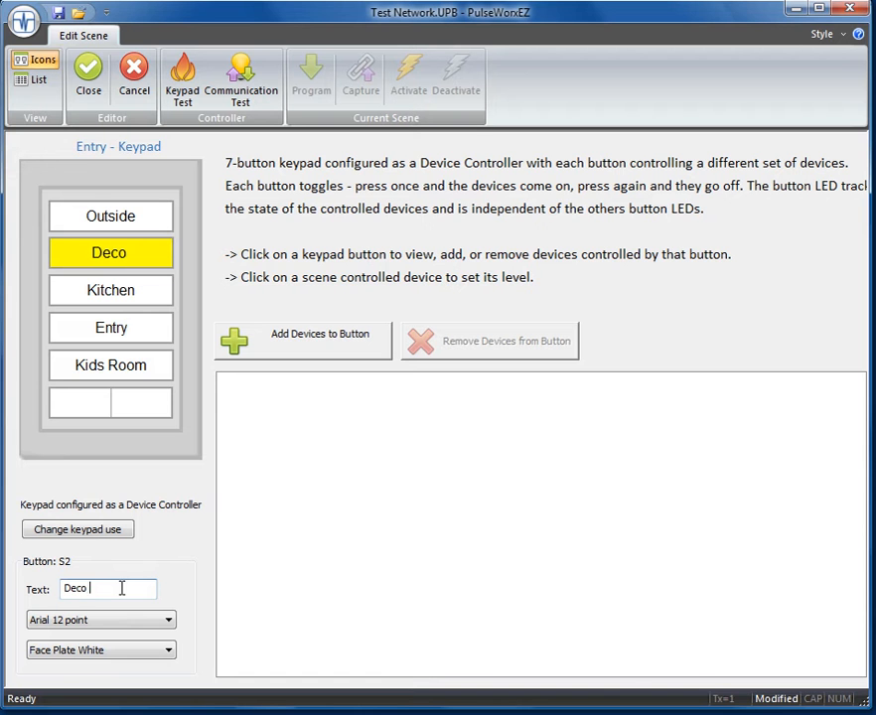
pyautogui.write('Lights')
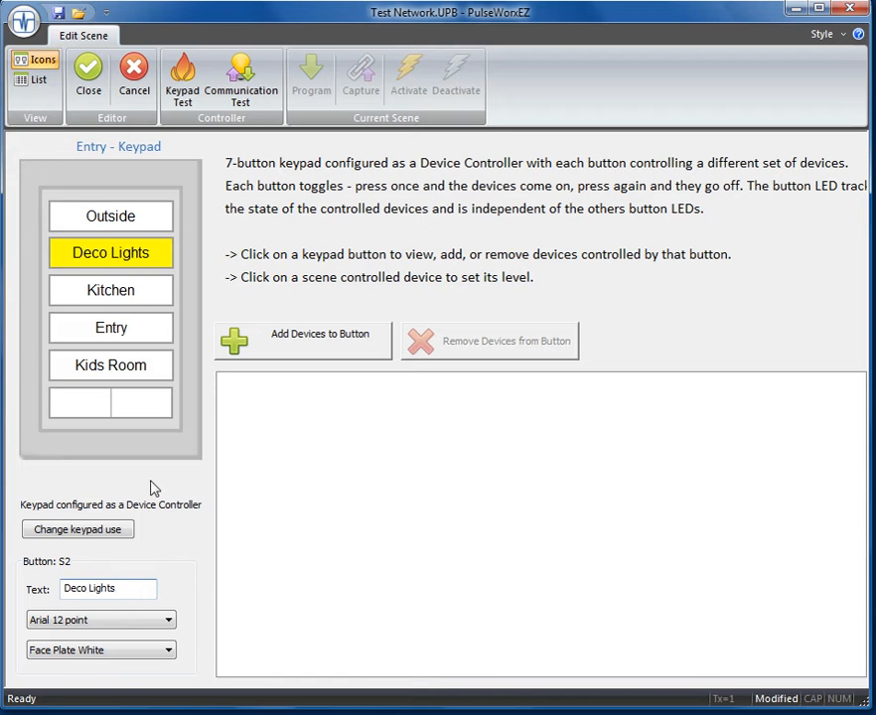
pyautogui.click(151, 298)
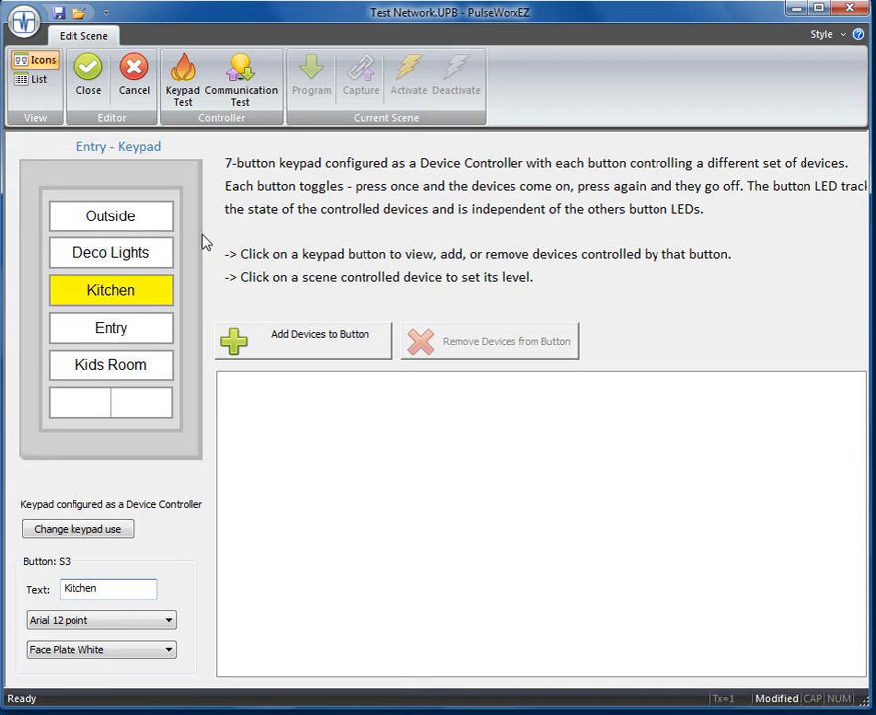
# - Add Gazebo - Lights to the Outside button at 100% with the default time
pyautogui.click(126, 218)
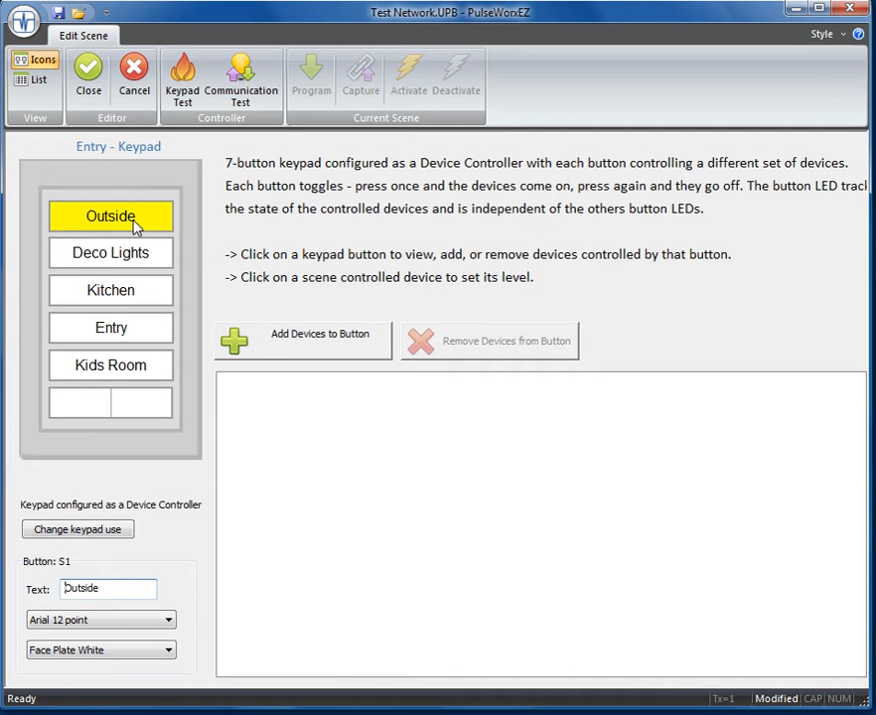
pyautogui.click(302, 350)
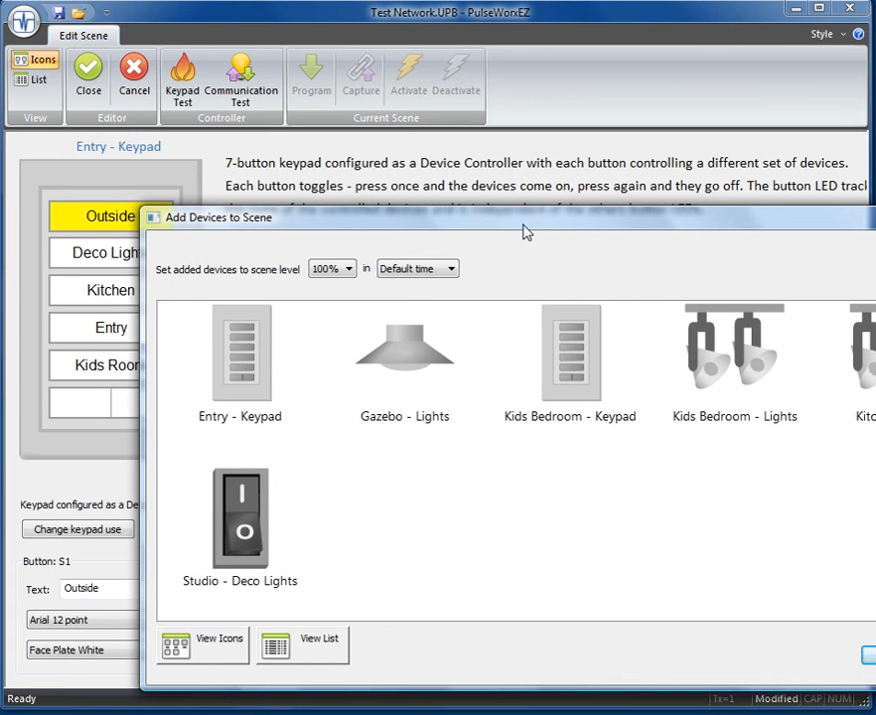
pyautogui.moveTo(524, 167); pyautogui.dragTo(405, 198)
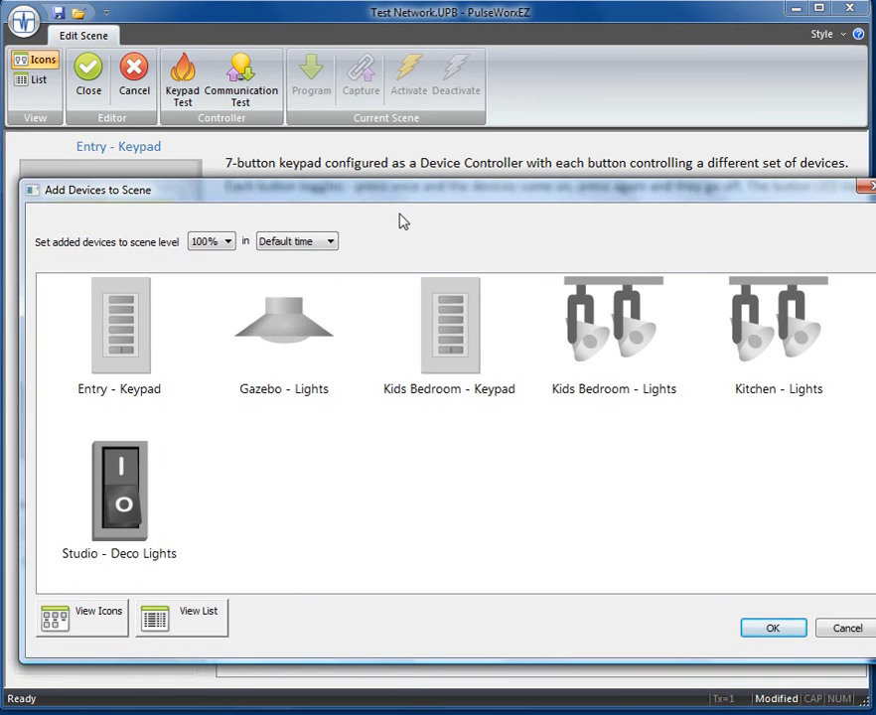
pyautogui.click(303, 337)
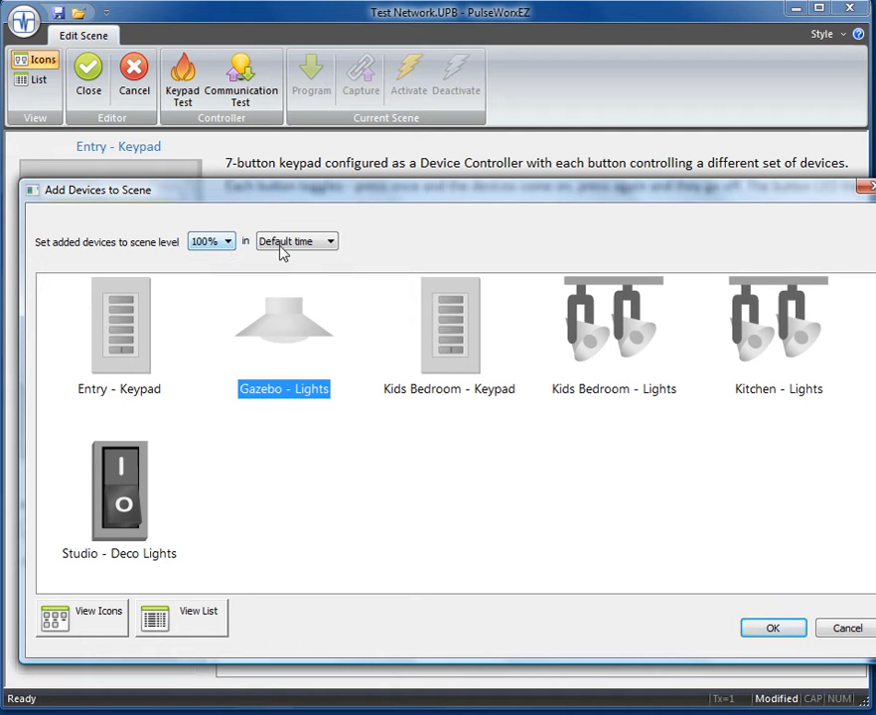
pyautogui.click(775, 629)
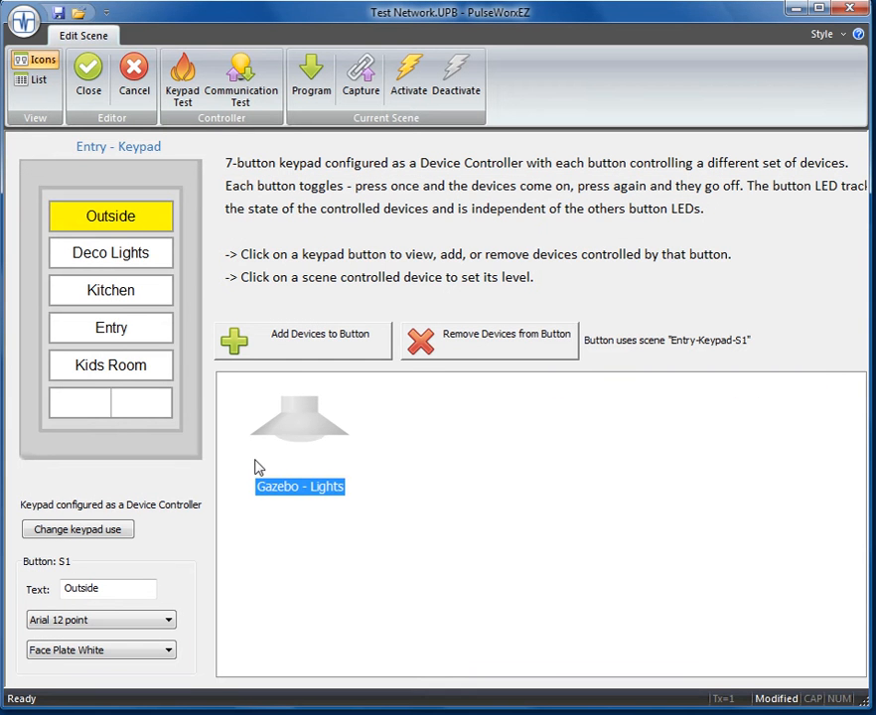
# - Add Studio - Deco Lights to the Deco Lights button at 100% with the default time
pyautogui.click(145, 252)
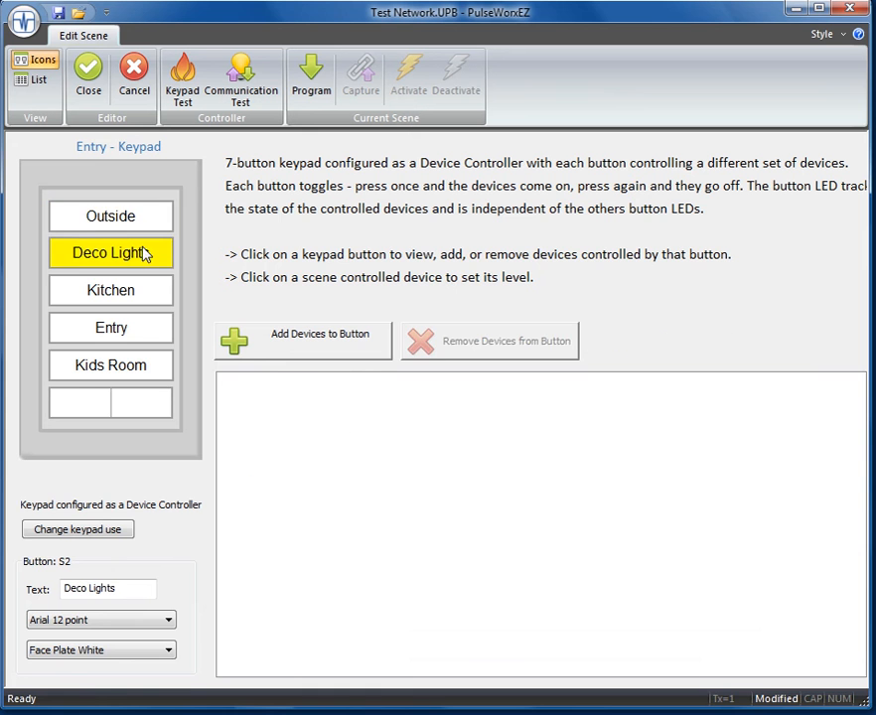
pyautogui.click(280, 338)
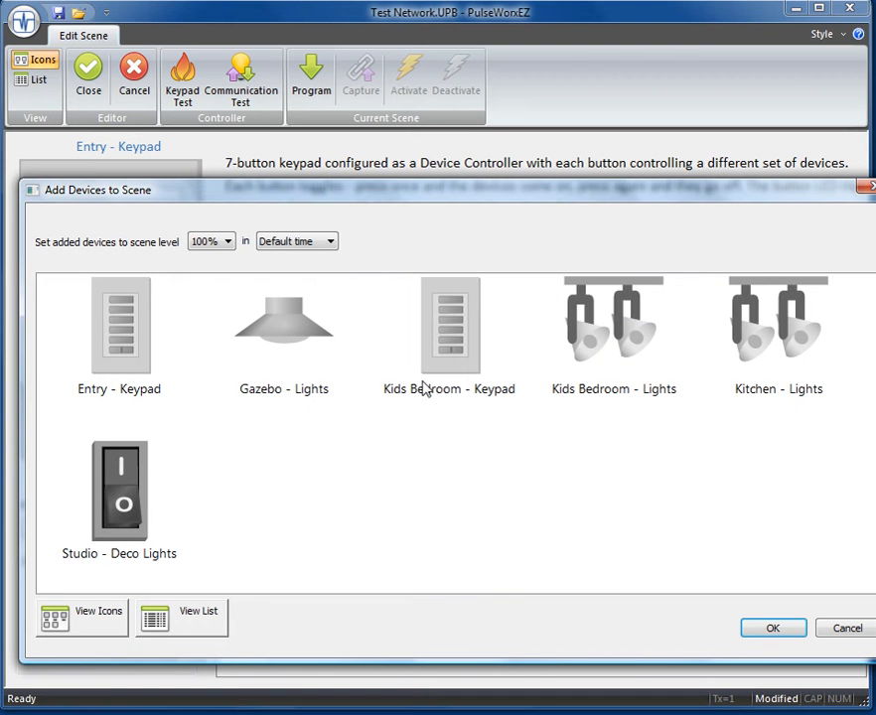
pyautogui.click(117, 494)
pyautogui.click(794, 628)
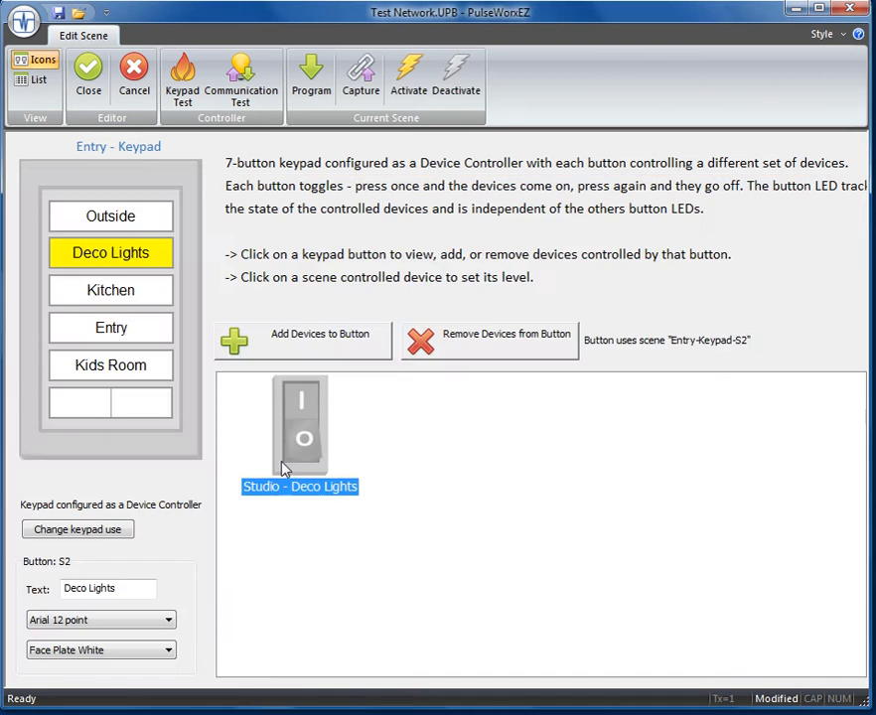
# - Add Kitchen - Lights to the Kitchen button at 100% with the default time
pyautogui.click(139, 298)
pyautogui.click(284, 350)
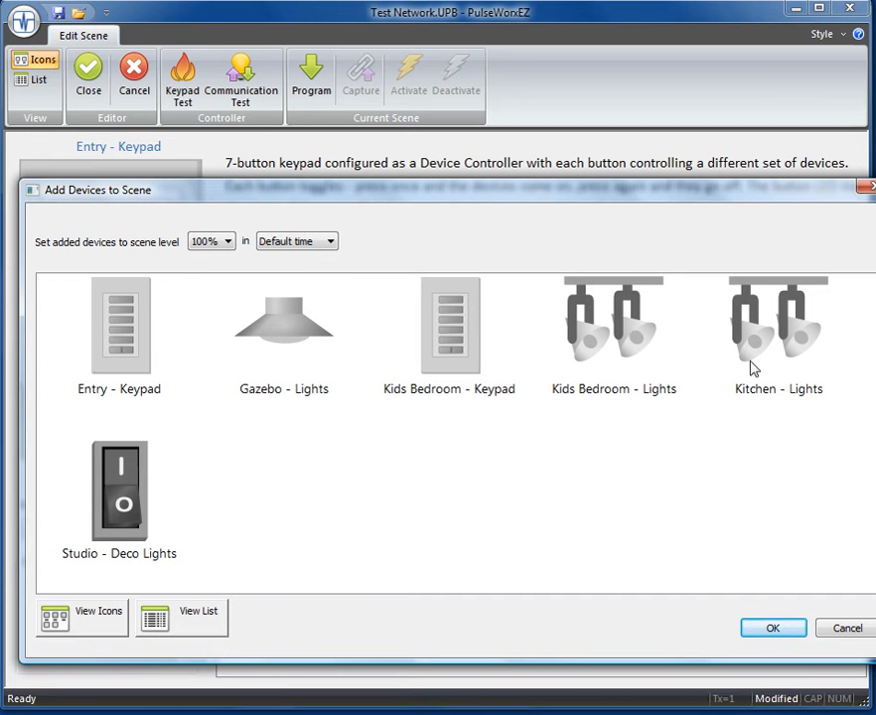
pyautogui.click(792, 358)
pyautogui.click(757, 626)
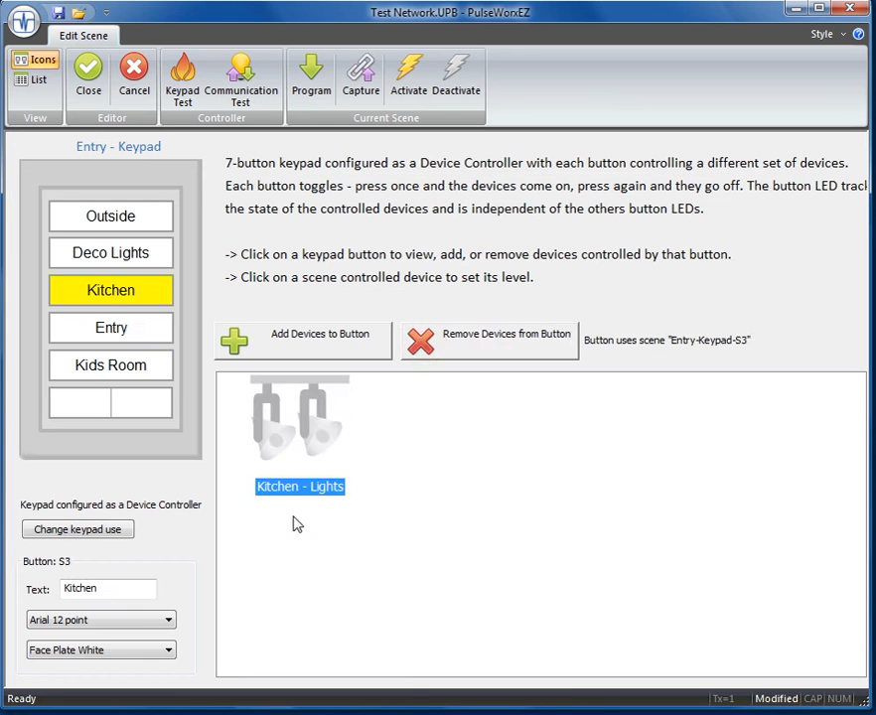
# - Add the Entry - Keypad device itself to the Entry button at 100% with the default time
pyautogui.click(136, 336)
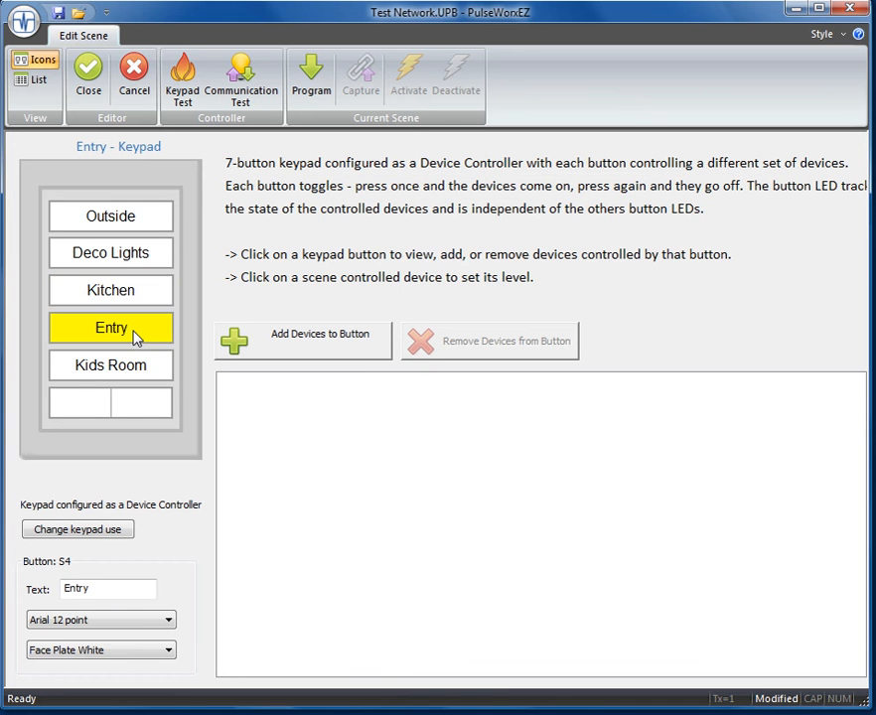
pyautogui.click(291, 348)
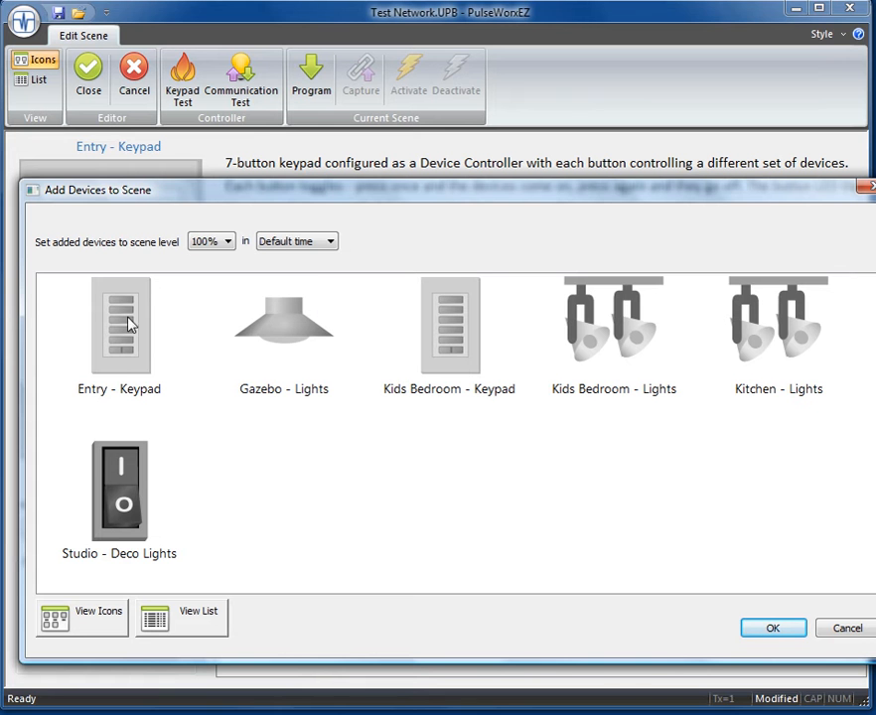
pyautogui.click(136, 336)
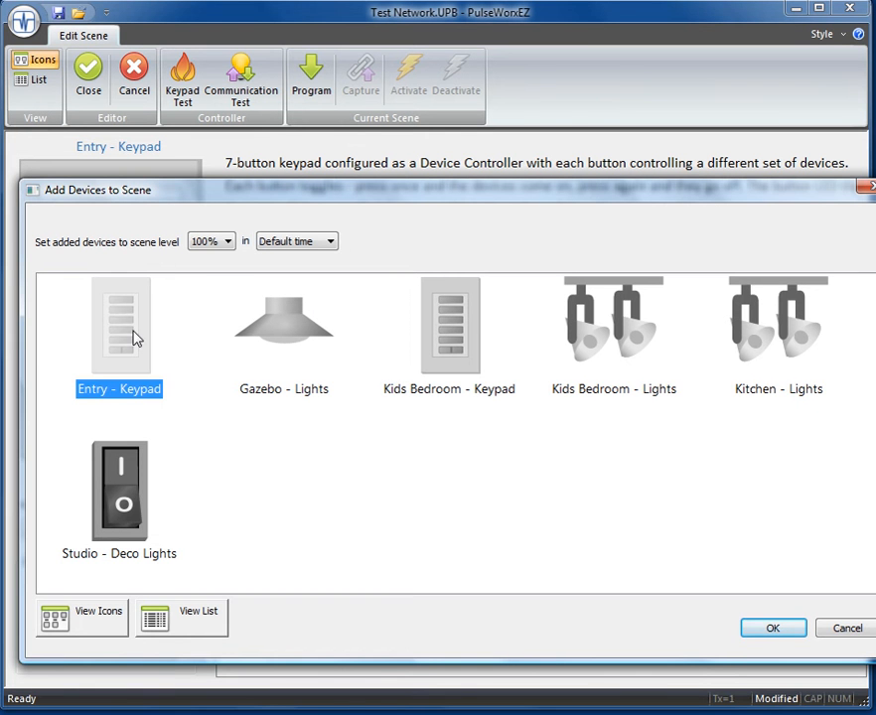
pyautogui.click(765, 632)
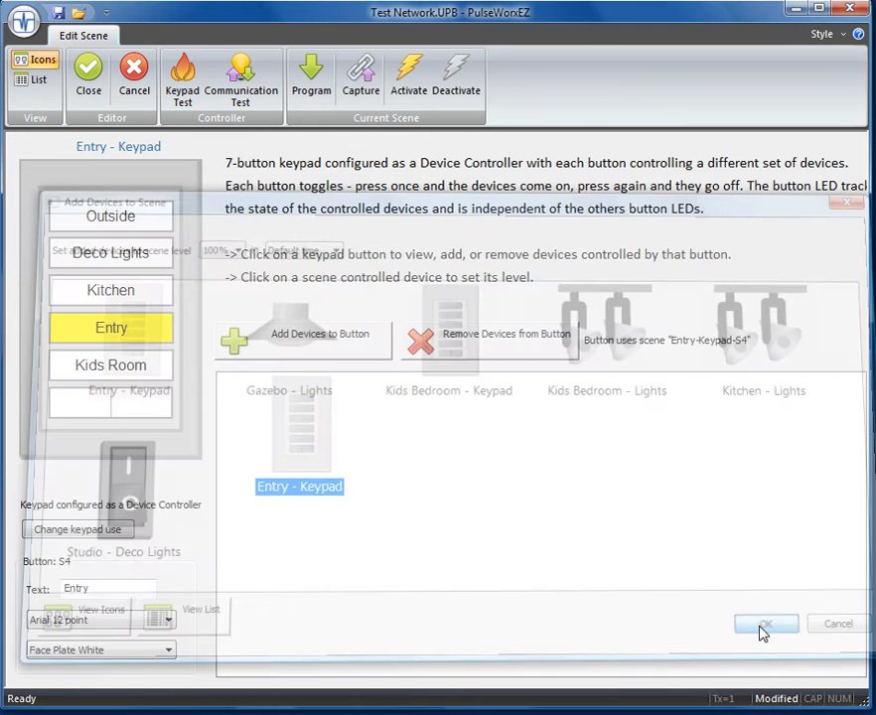
# - Add both Kids Bedroom - Keypad and Kids Bedroom - Lights to the Kids Room button at 100% with the default time
pyautogui.click(107, 364)
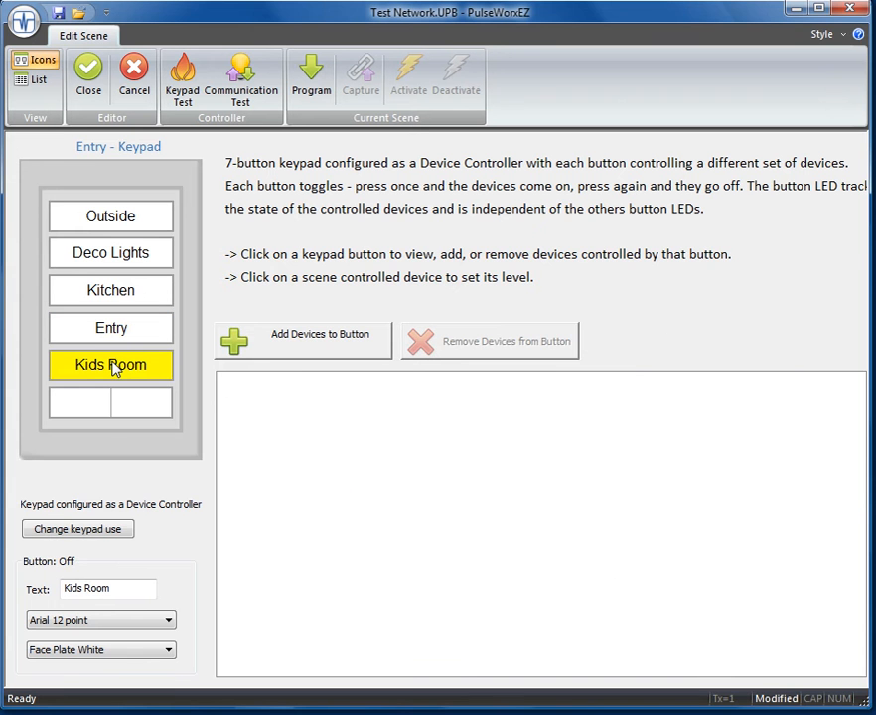
pyautogui.click(272, 353)
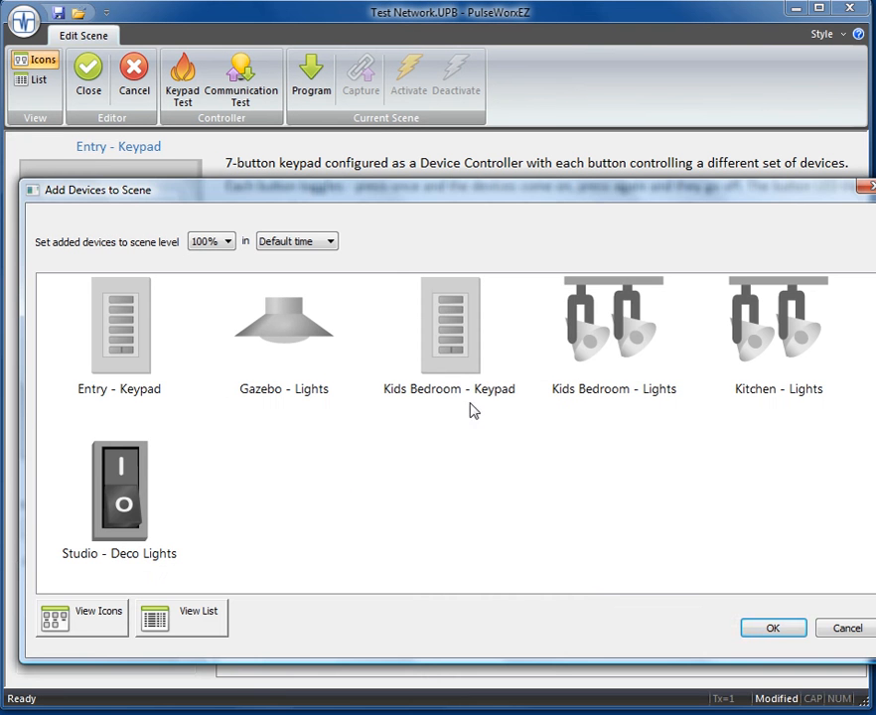
pyautogui.click(592, 361)
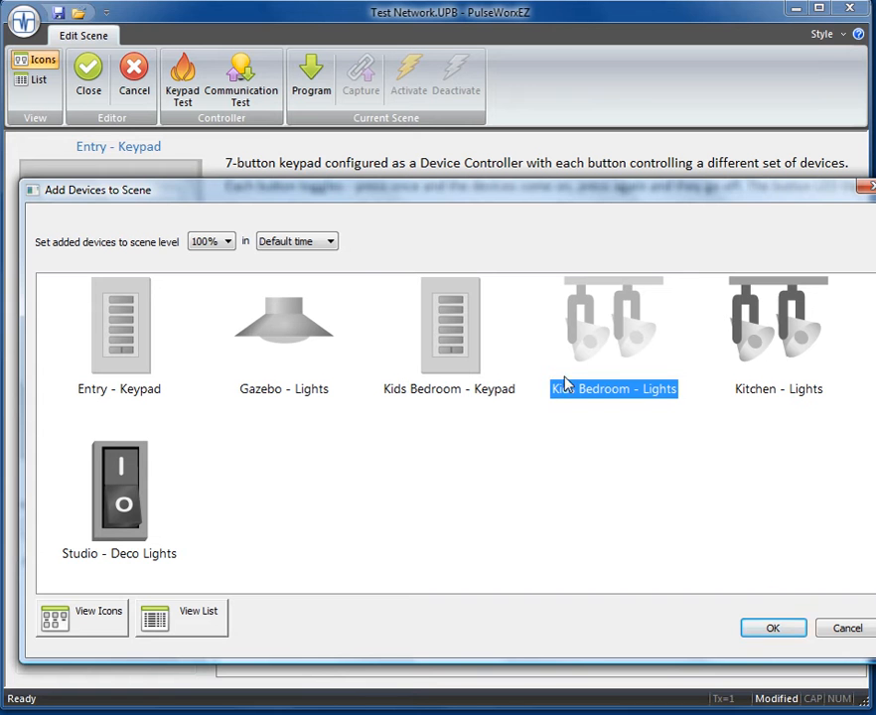
pyautogui.keyDown('ctrl'); pyautogui.click(457, 355); pyautogui.keyUp('ctrl')
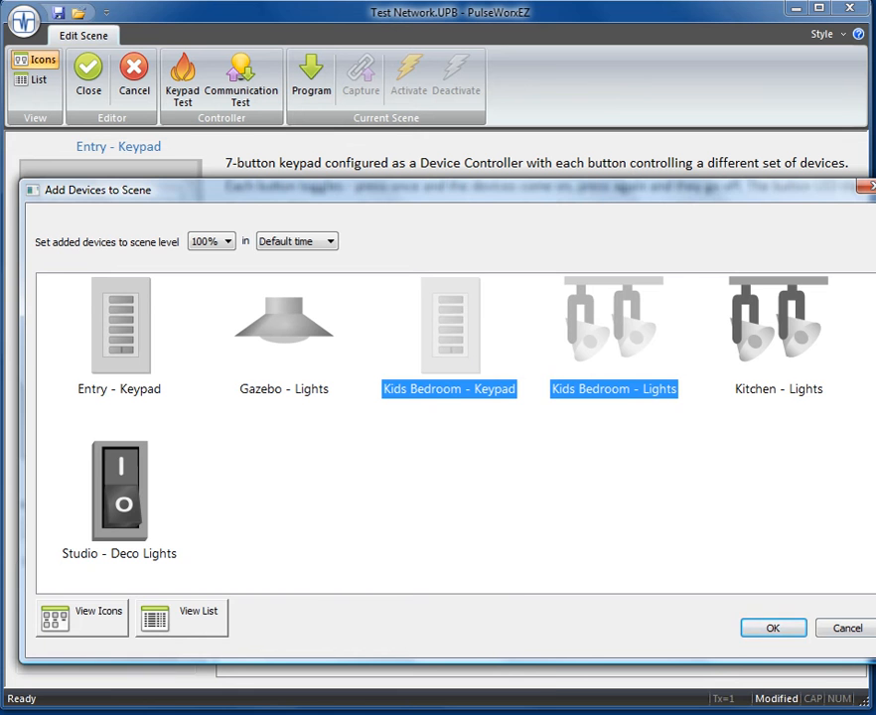
pyautogui.click(800, 627)
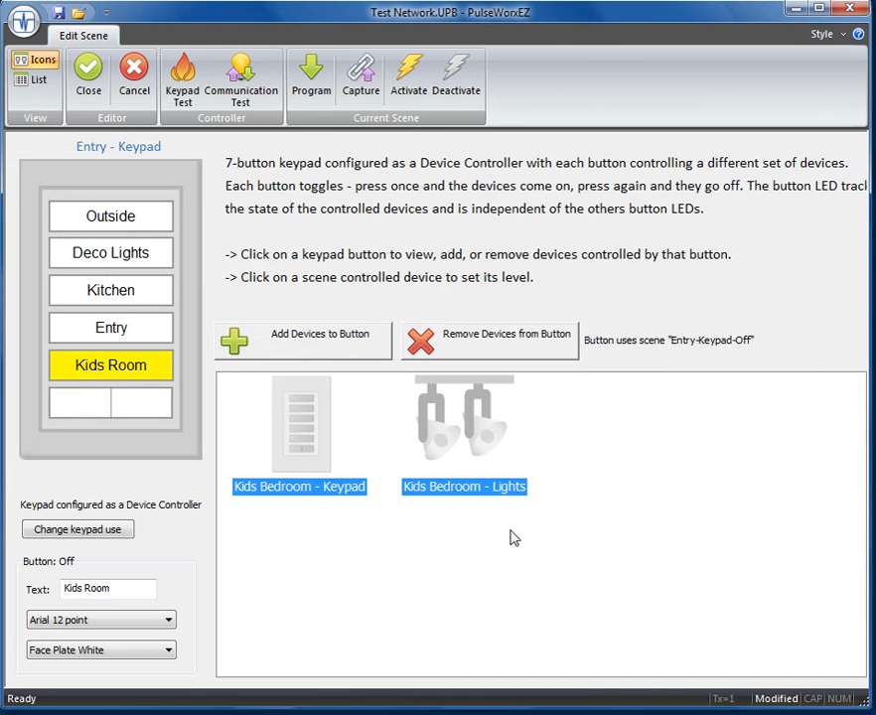
# - Review the devices assigned to each keypad button, from Outside down to Kids Room
pyautogui.click(133, 219)
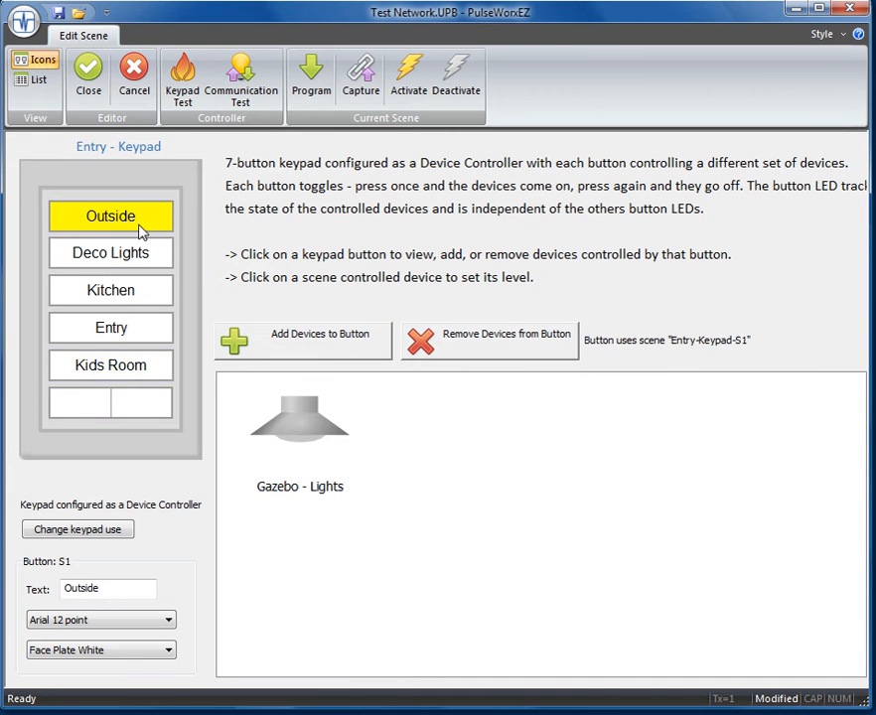
pyautogui.click(142, 255)
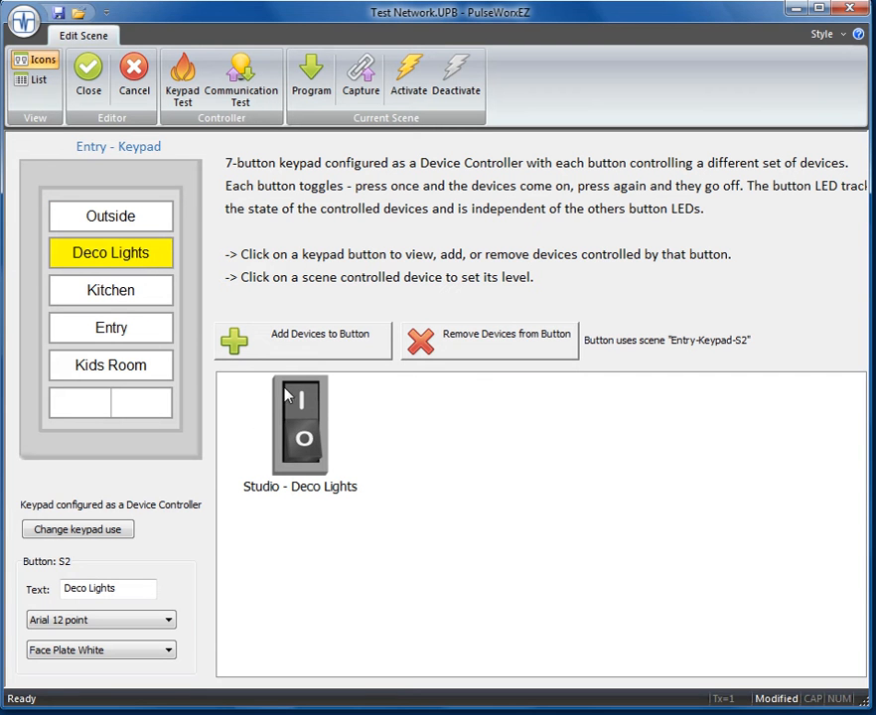
pyautogui.click(167, 289)
pyautogui.click(154, 331)
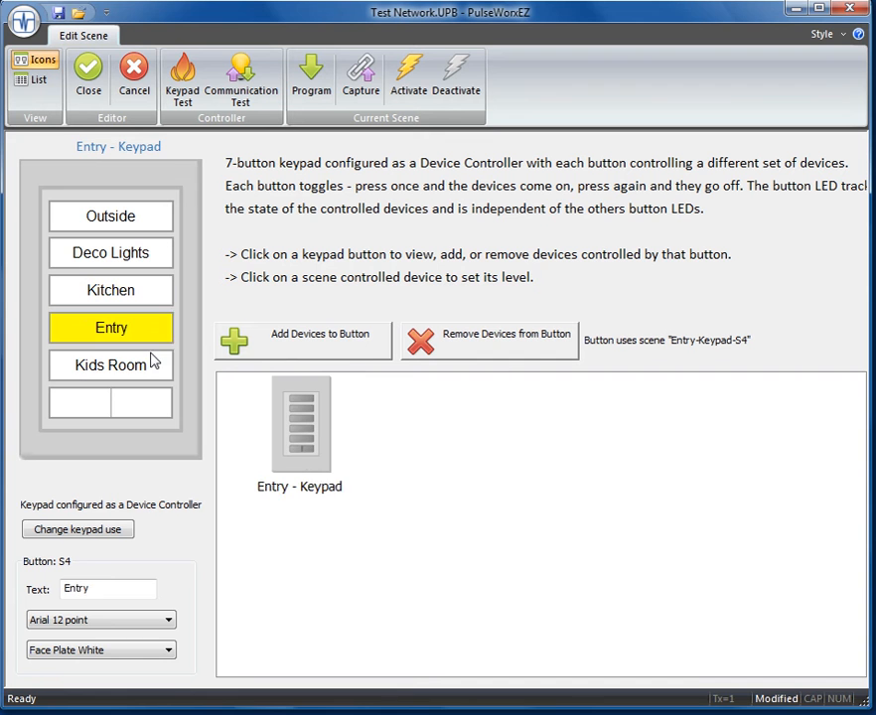
pyautogui.click(150, 366)
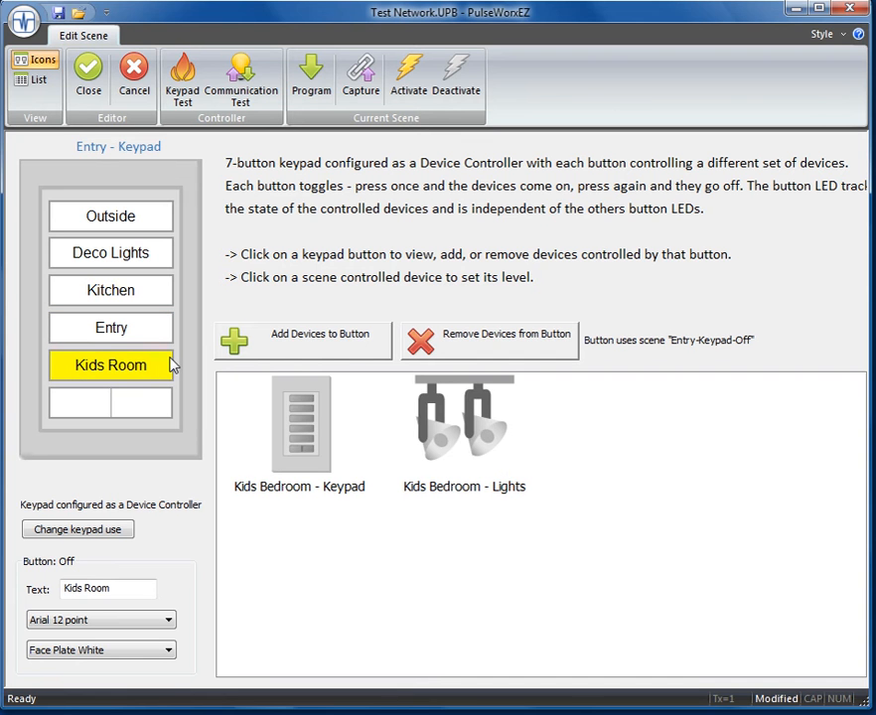
# - Set the Entry - Keypad device on the Entry button to 70% in 0.8 seconds
pyautogui.click(156, 336)
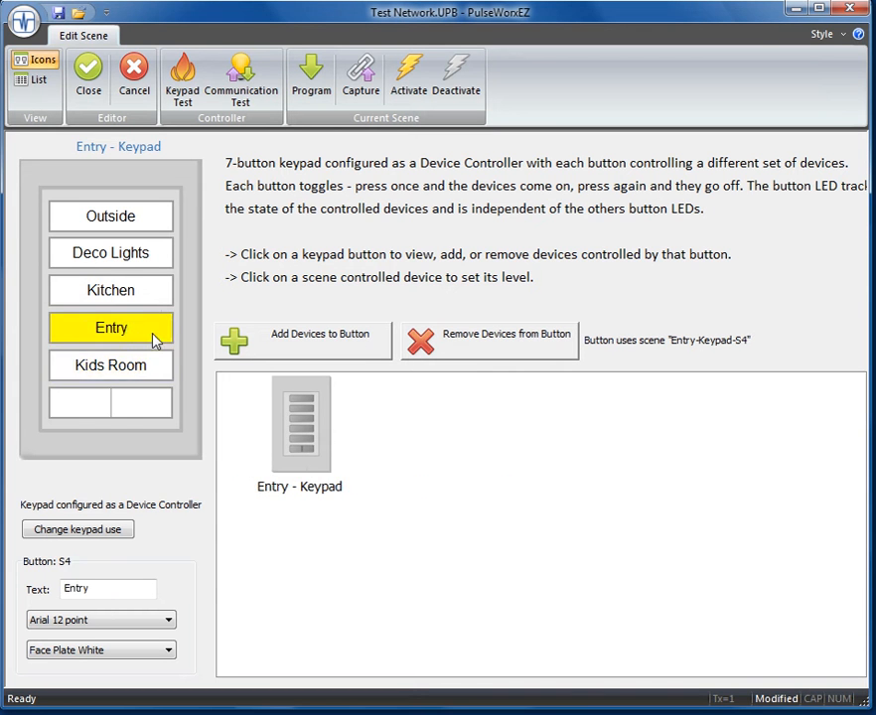
pyautogui.click(308, 432)
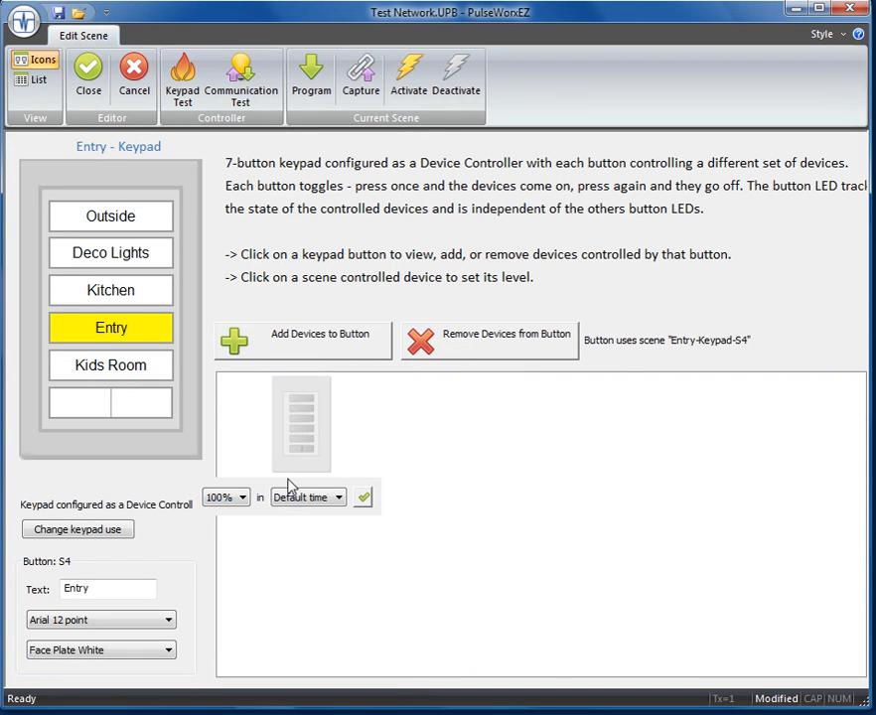
pyautogui.click(244, 499)
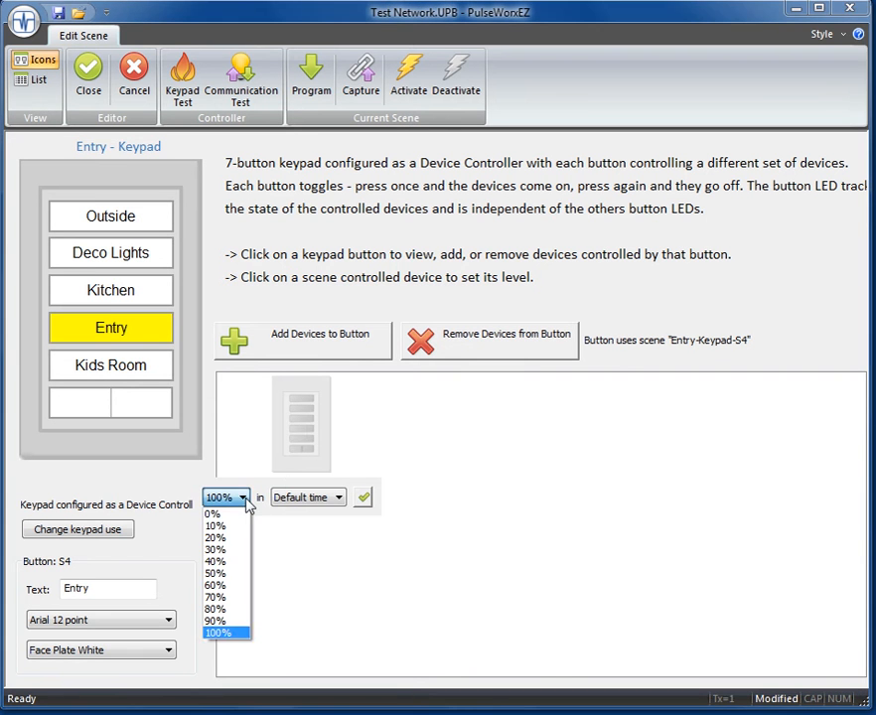
pyautogui.click(229, 599)
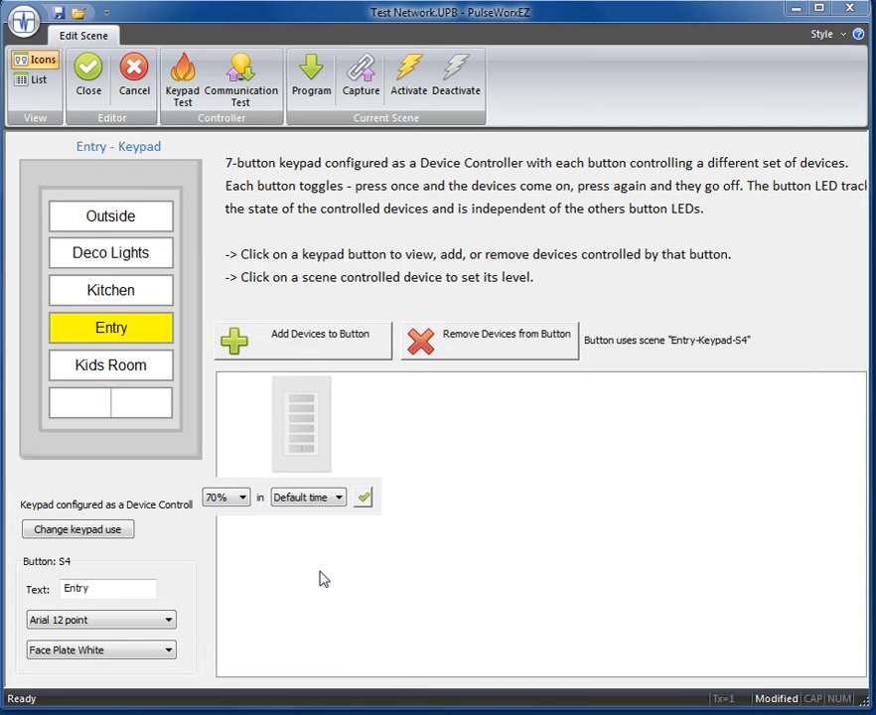
pyautogui.click(339, 500)
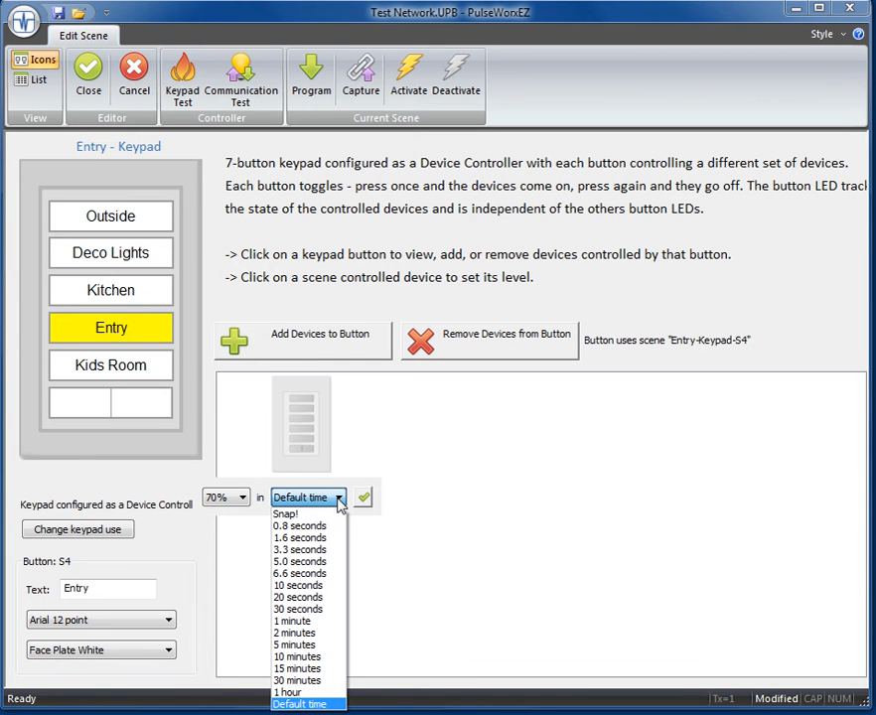
pyautogui.click(327, 527)
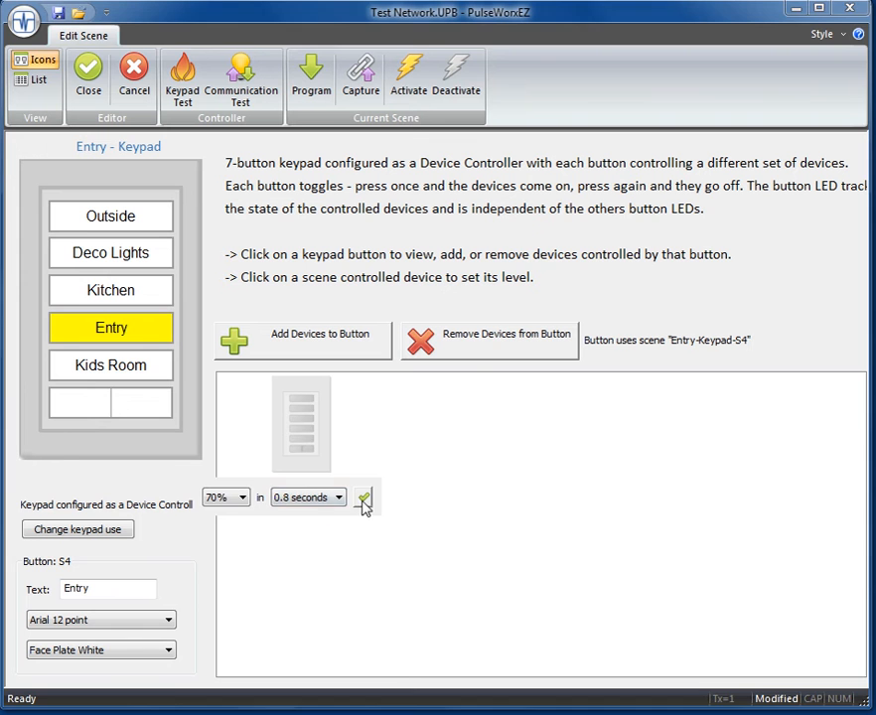
pyautogui.click(364, 499)
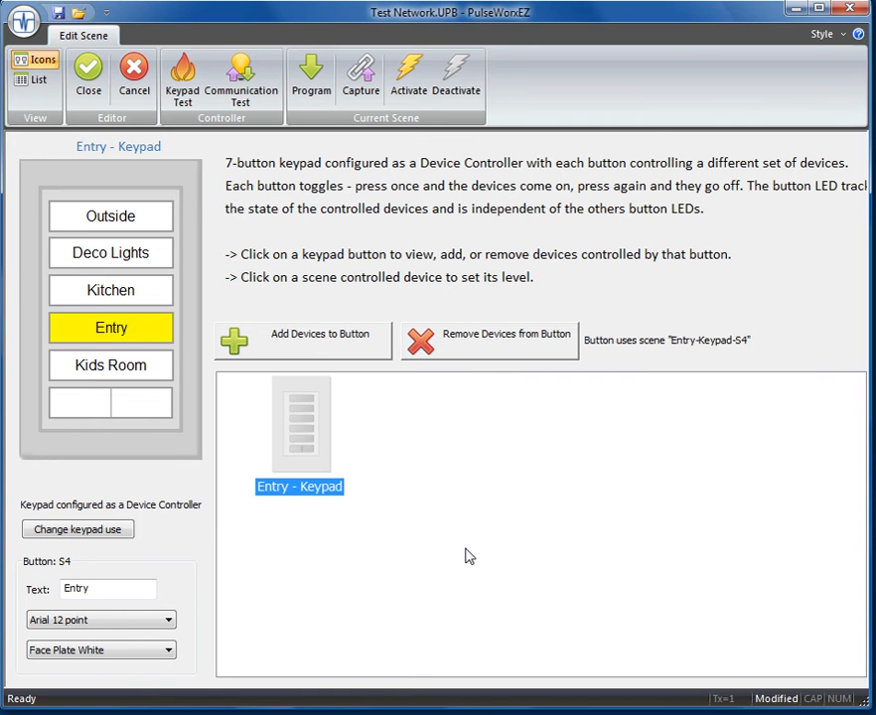
# - Set Kids Bedroom - Lights on the Kids Room button to 80%, keeping the default time
pyautogui.click(136, 257)
pyautogui.click(130, 370)
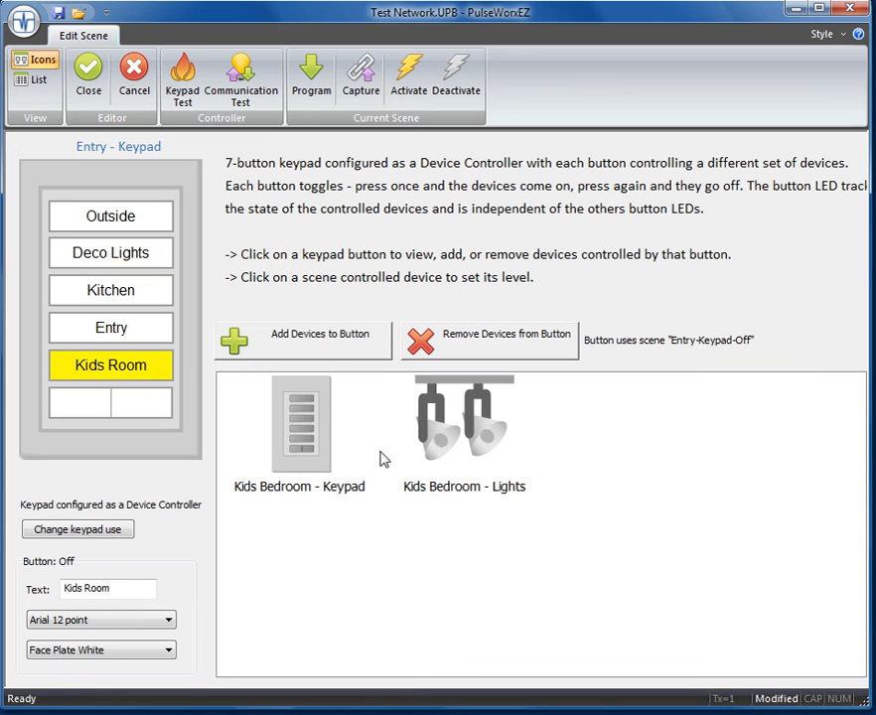
pyautogui.click(442, 452)
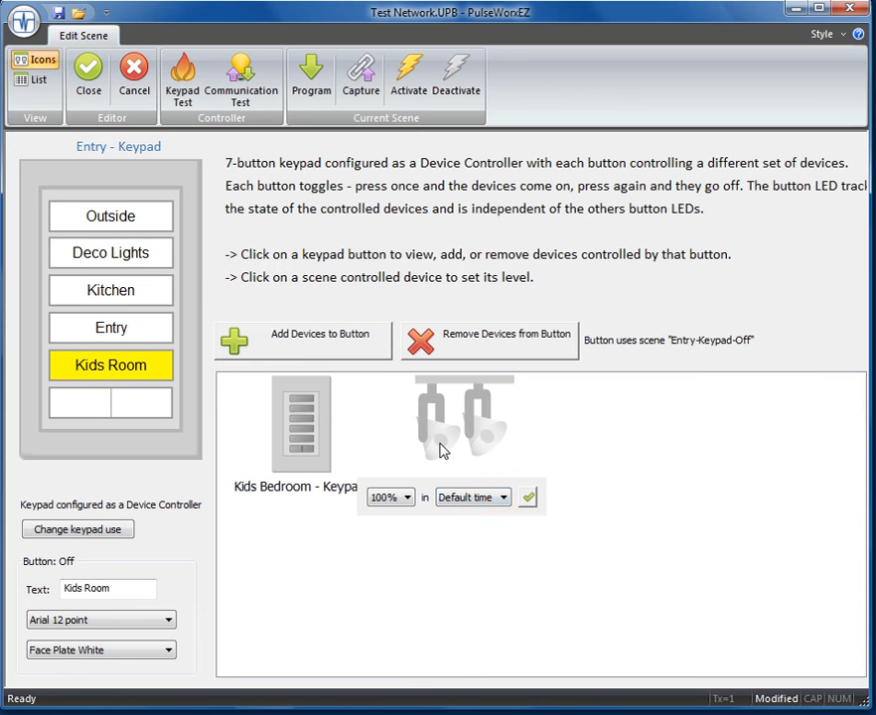
pyautogui.click(407, 497)
pyautogui.click(392, 610)
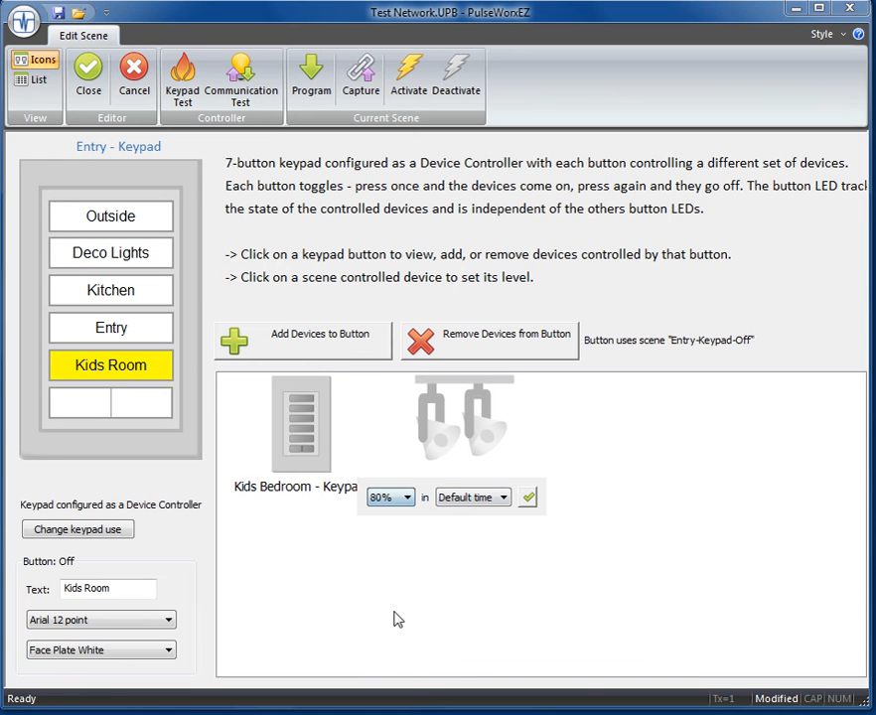
pyautogui.click(527, 498)
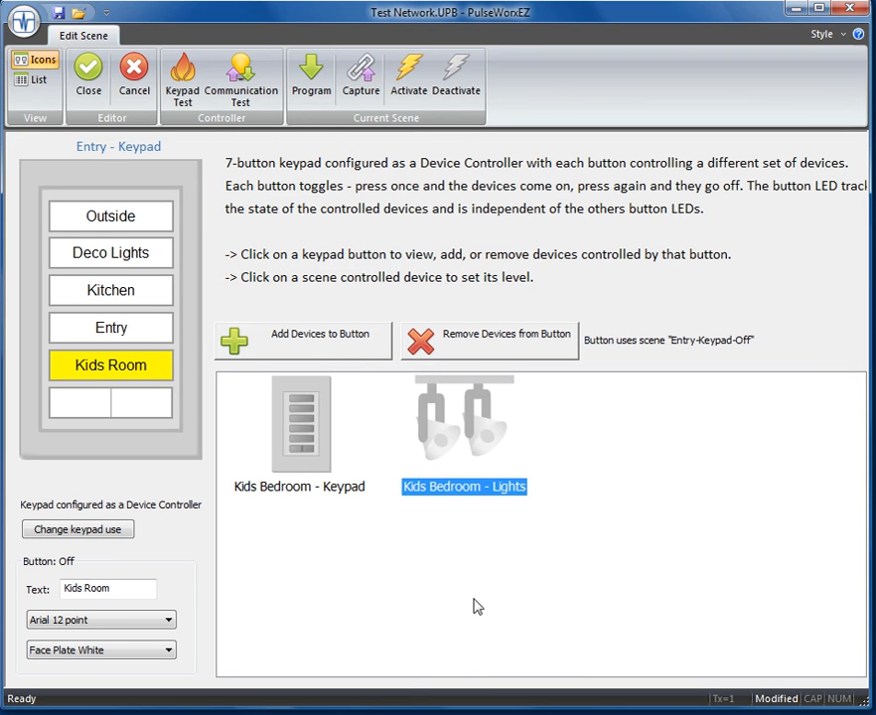
# - Set Kids Bedroom - Keypad on the Kids Room button to 0% with the default time
pyautogui.click(316, 463)
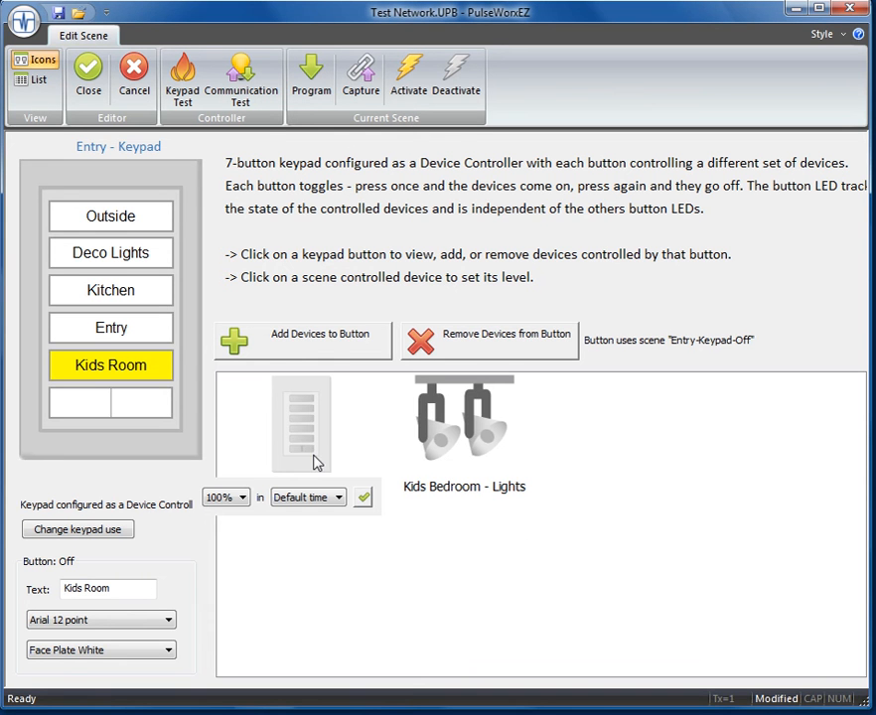
pyautogui.click(240, 499)
pyautogui.click(241, 517)
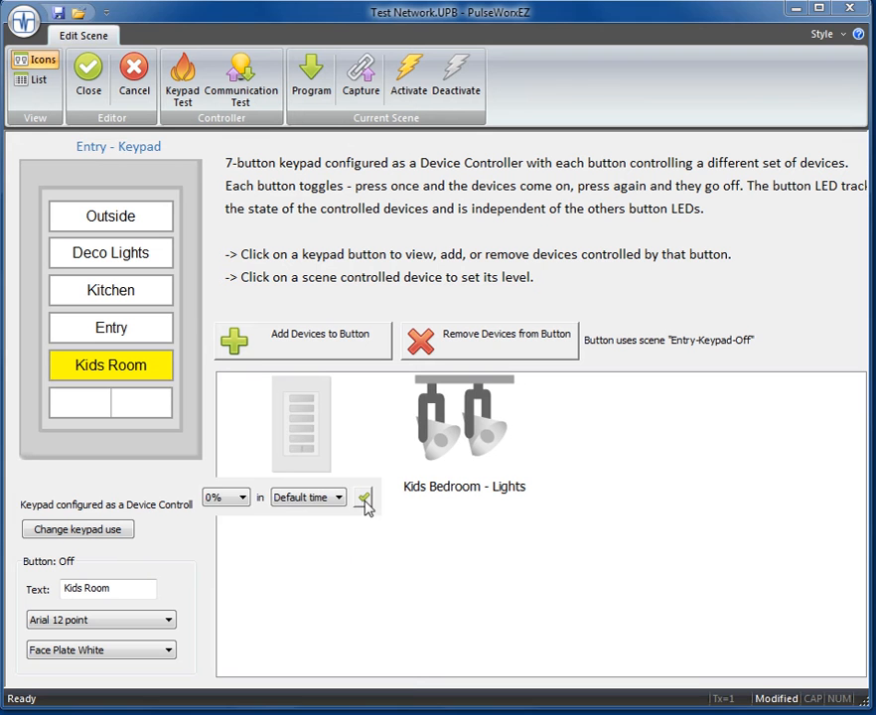
pyautogui.click(363, 497)
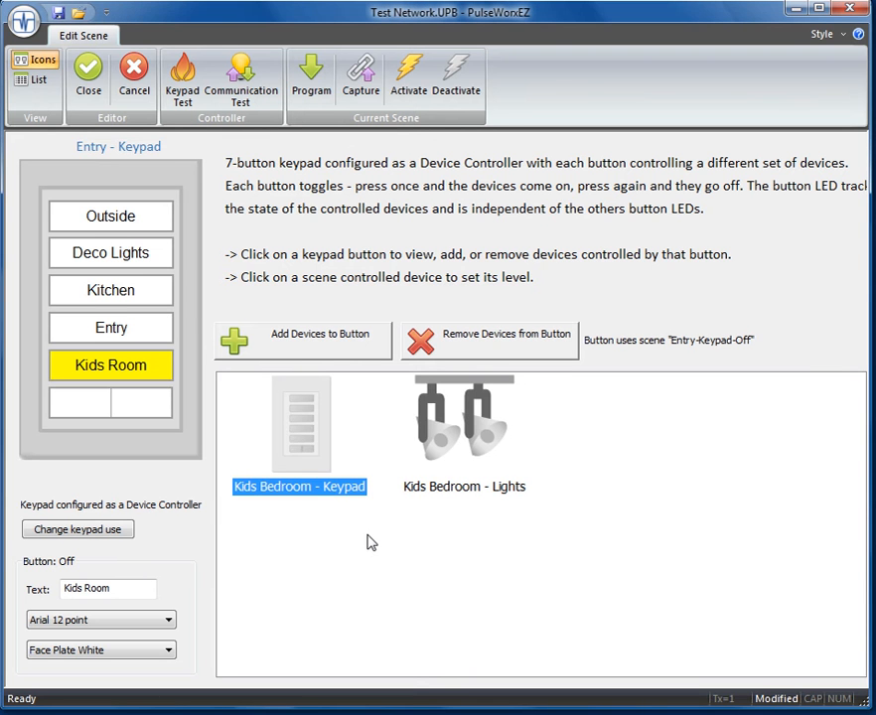
# - Remove the Kids Bedroom - Keypad device from the Kids Room button
pyautogui.click(116, 338)
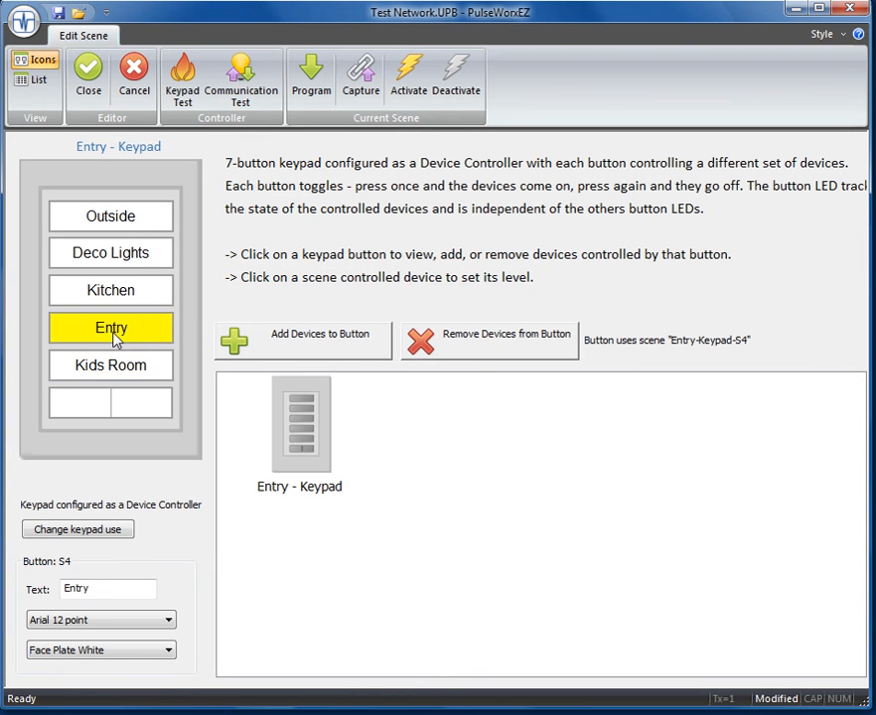
pyautogui.click(118, 370)
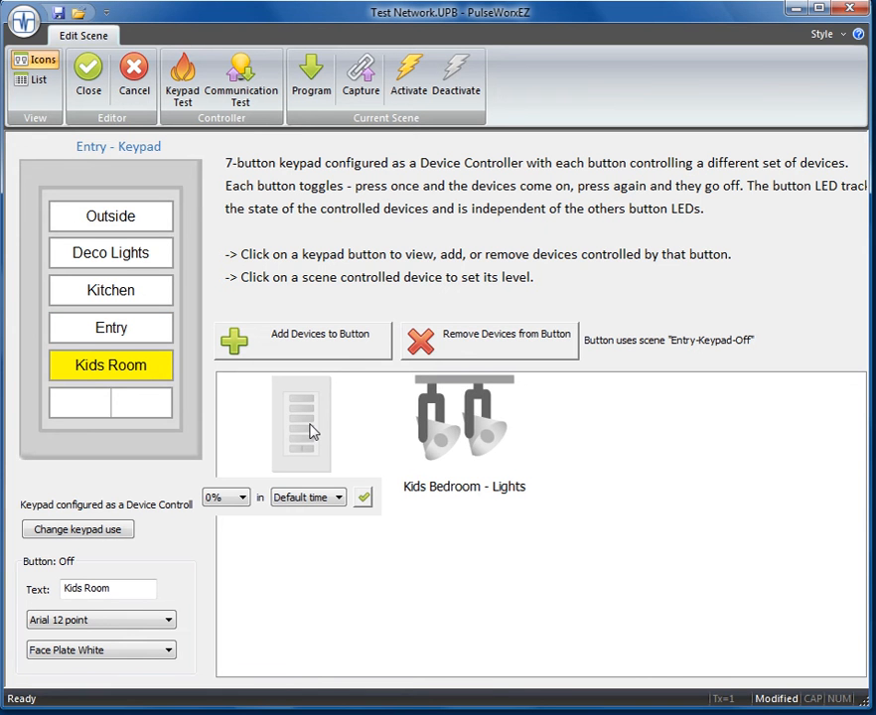
pyautogui.click(497, 339)
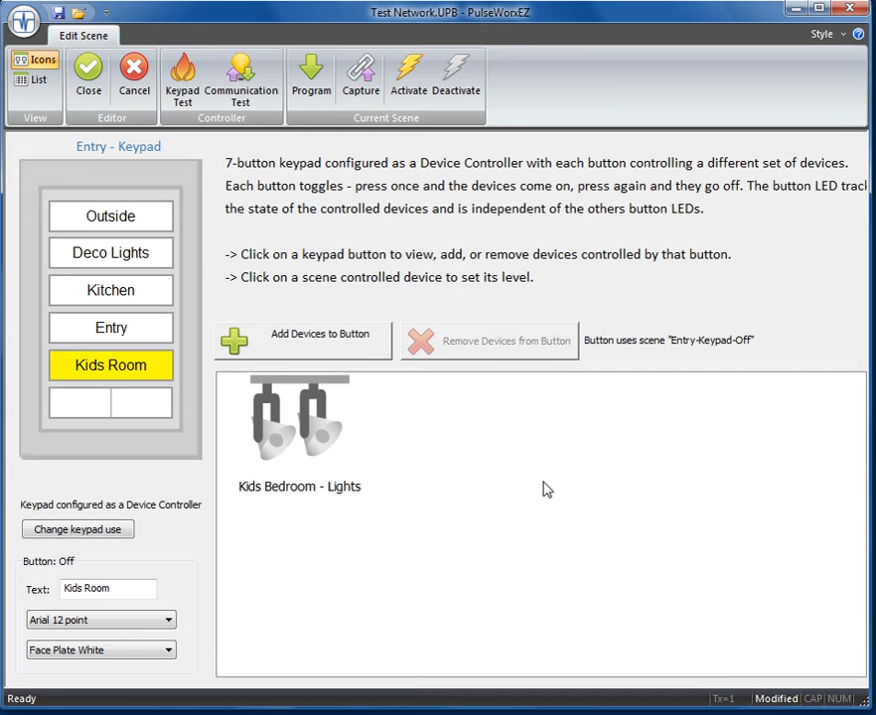
# - Examine the devices available for the Kids Room button as a list with widened Device, Product and Firmware columns, adding none
pyautogui.click(352, 341)
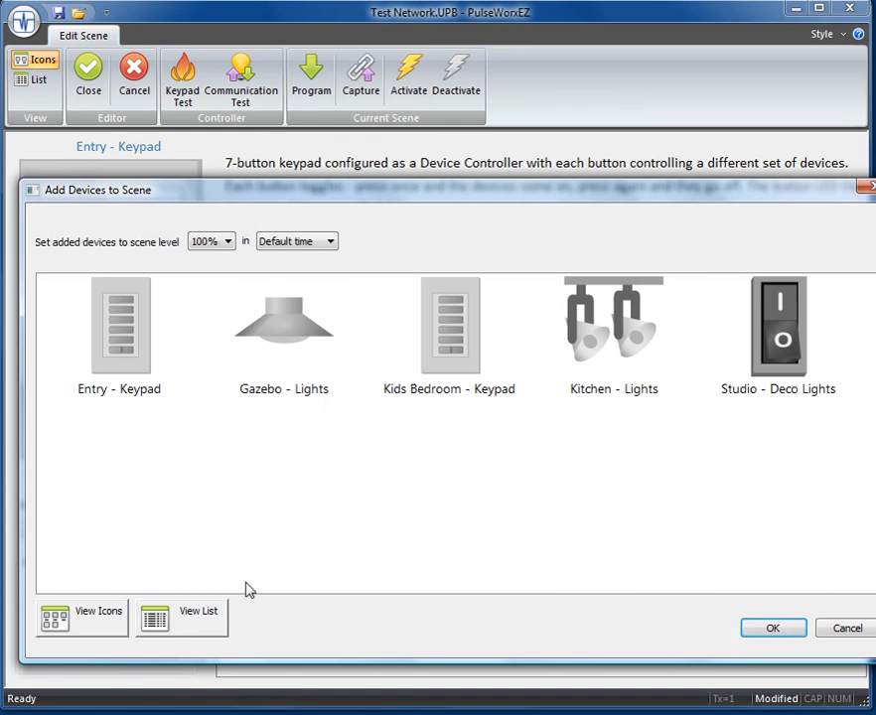
pyautogui.click(182, 620)
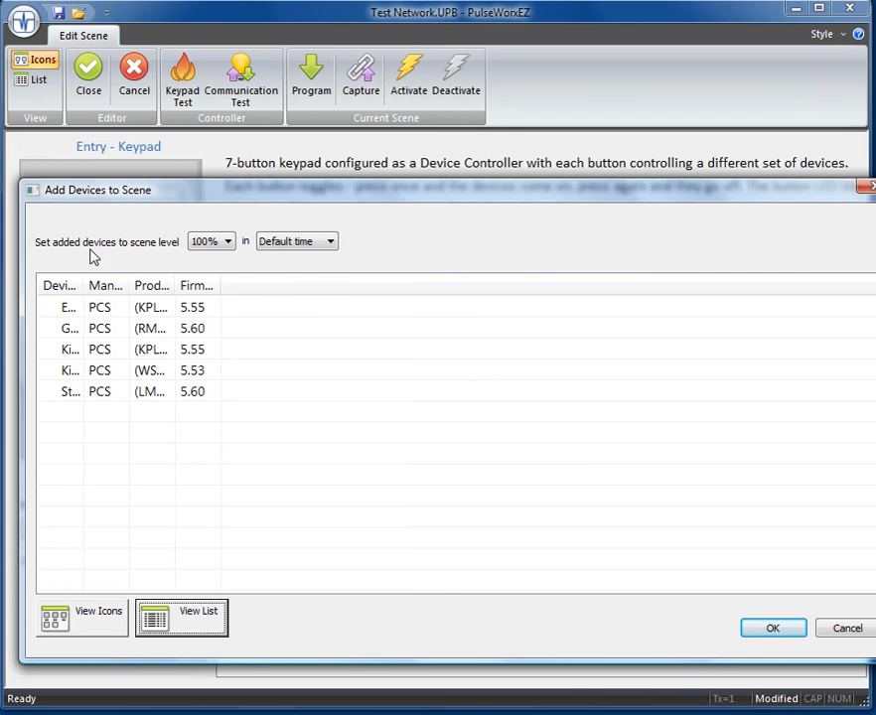
pyautogui.moveTo(84, 285); pyautogui.dragTo(207, 307)
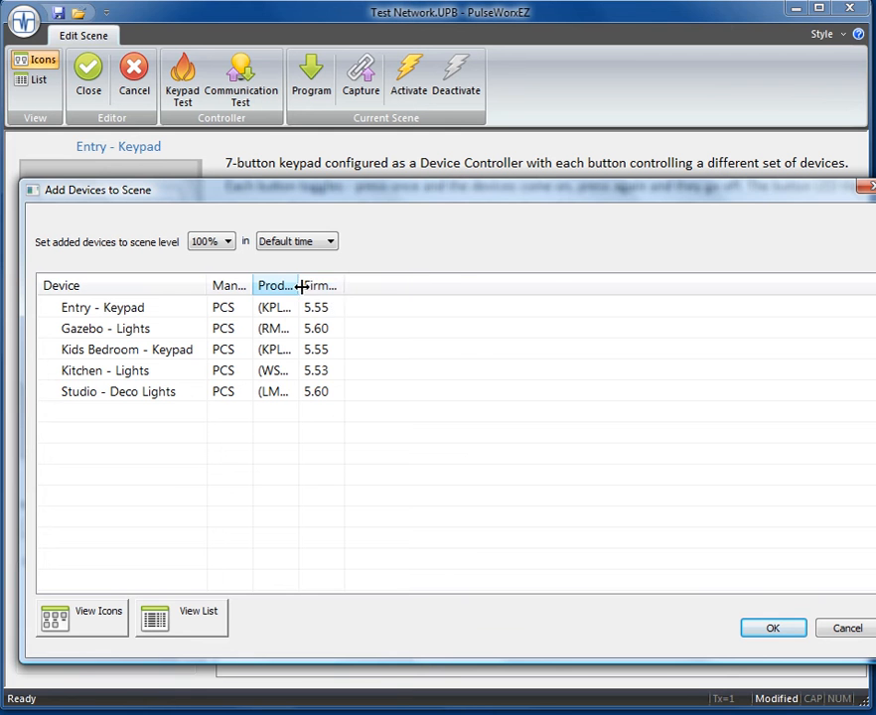
pyautogui.moveTo(299, 286); pyautogui.dragTo(531, 335)
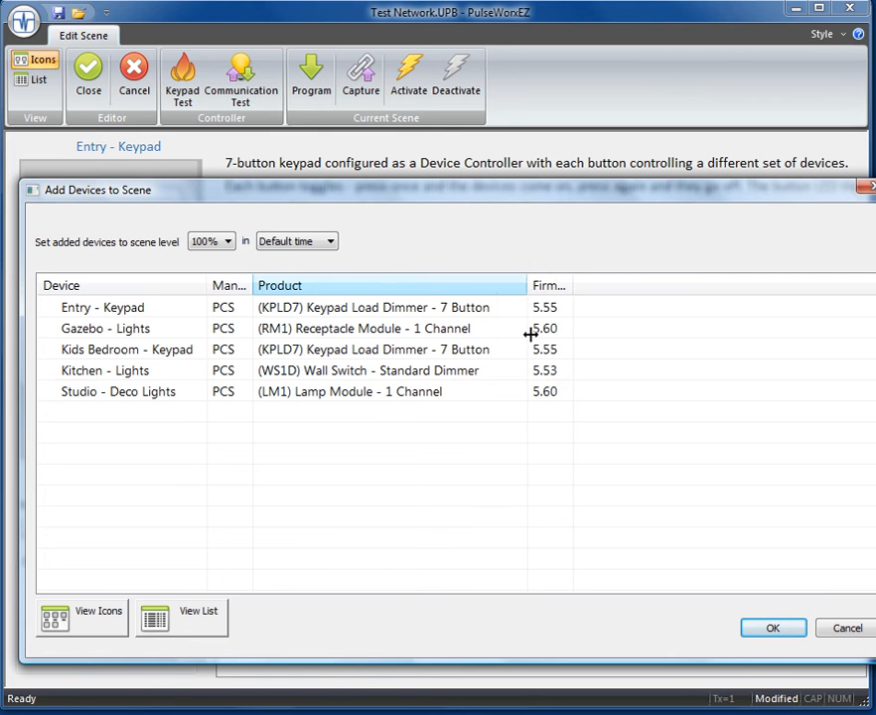
pyautogui.moveTo(568, 289); pyautogui.dragTo(637, 303)
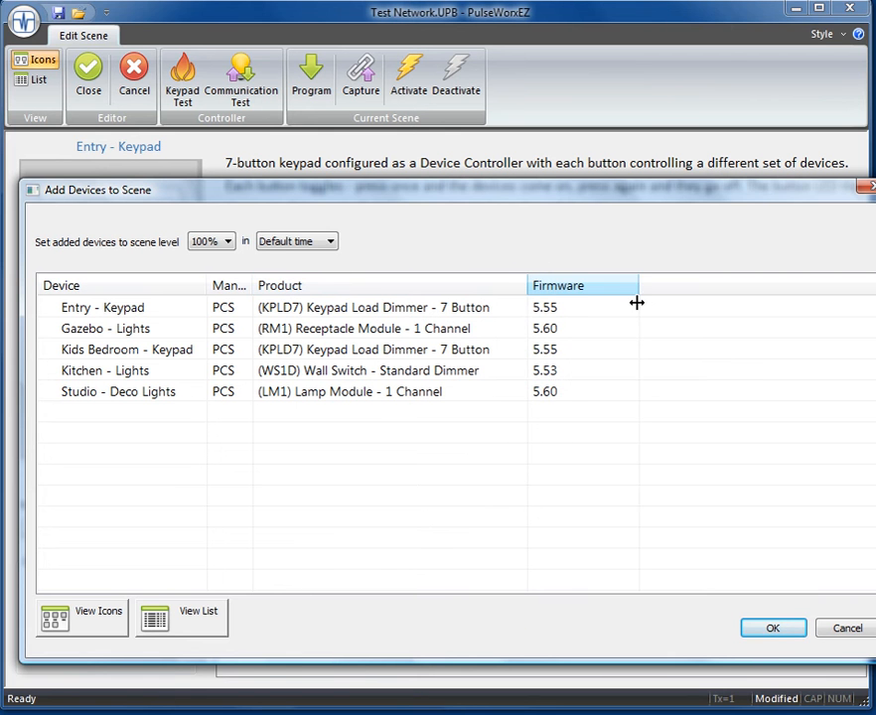
pyautogui.click(95, 621)
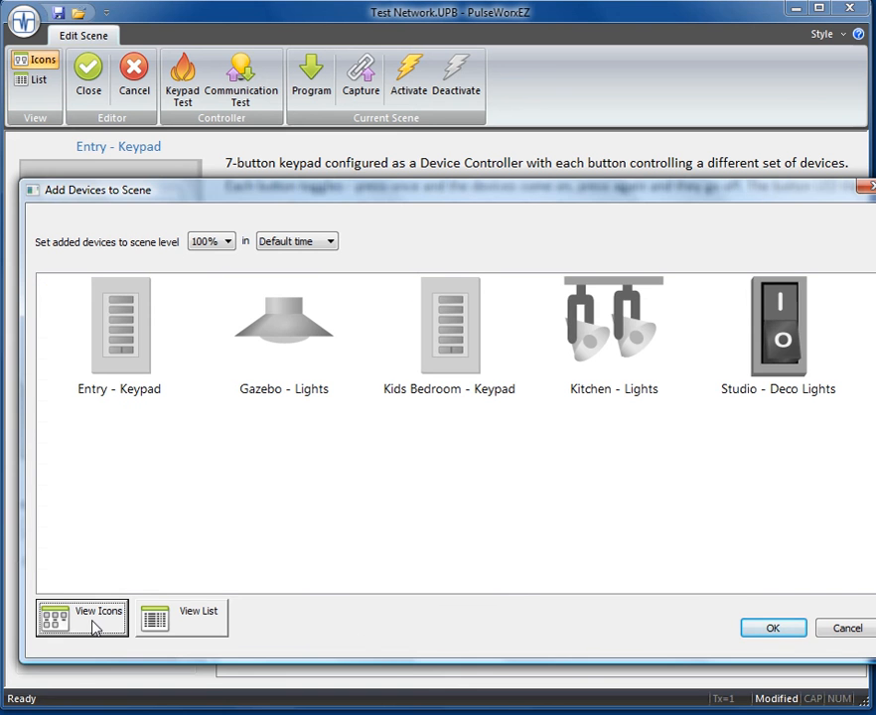
pyautogui.click(787, 630)
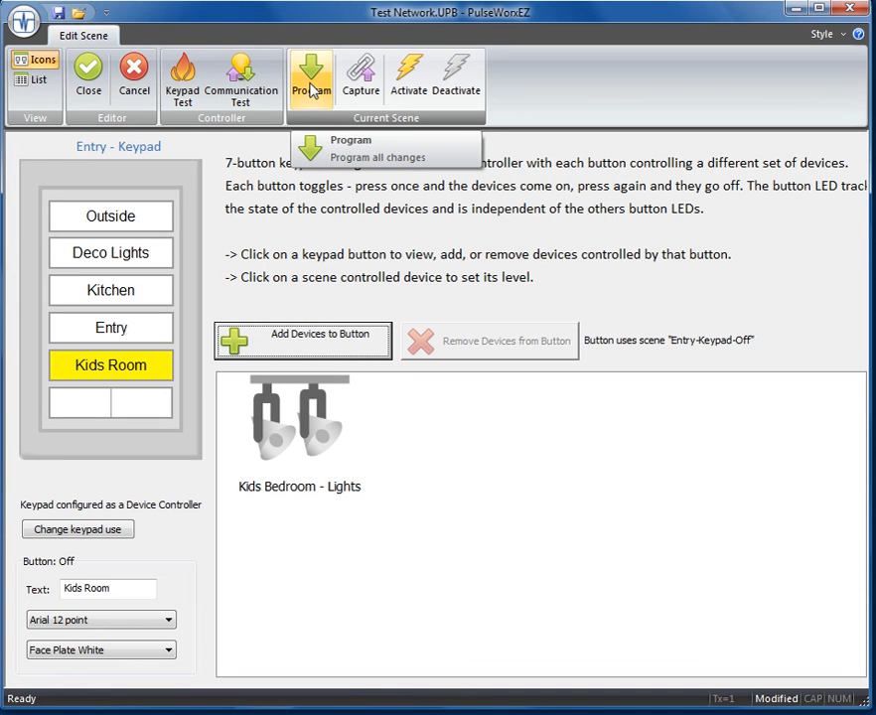
# - Program all the keypad changes into the network devices and close the programming report
pyautogui.click(312, 91)
pyautogui.moveTo(388, 287); pyautogui.dragTo(394, 176)
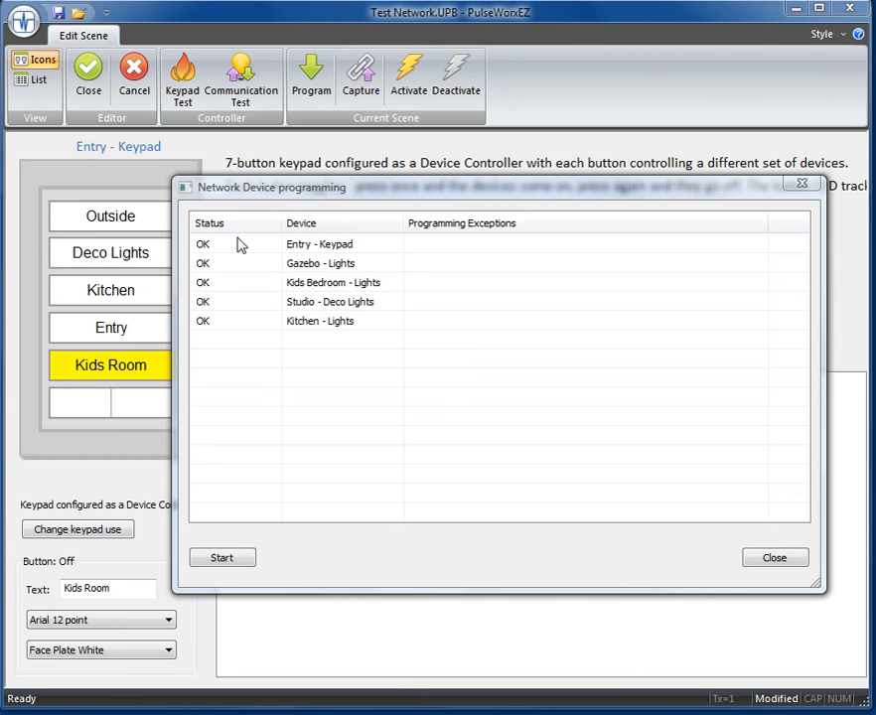
pyautogui.click(787, 560)
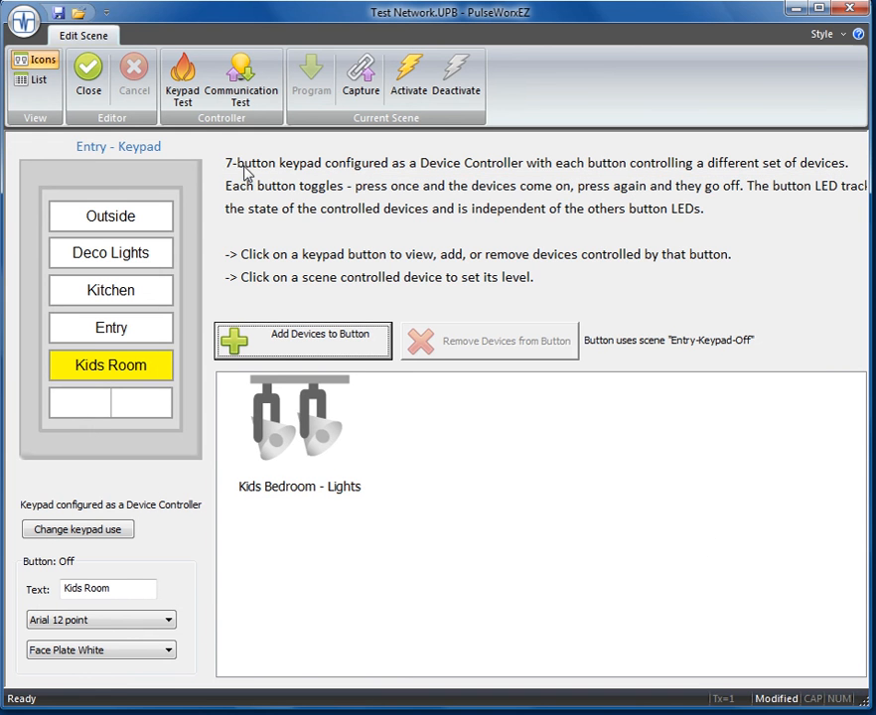
# - View the Entry keypad's on-screen button test and its communications test list, closing each without running a test
pyautogui.click(183, 107)
pyautogui.moveTo(683, 301); pyautogui.dragTo(442, 179)
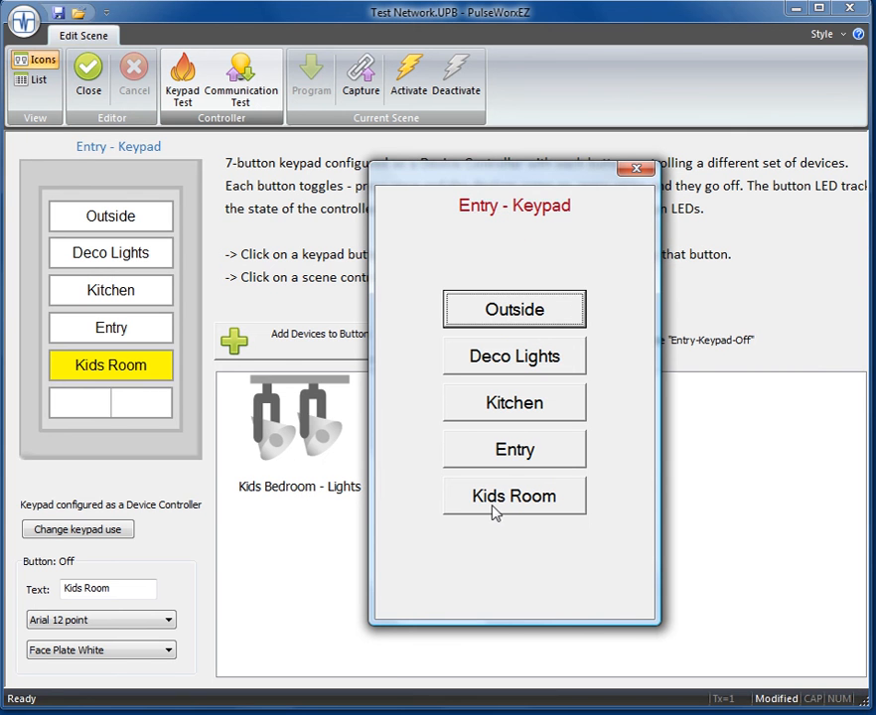
pyautogui.click(634, 171)
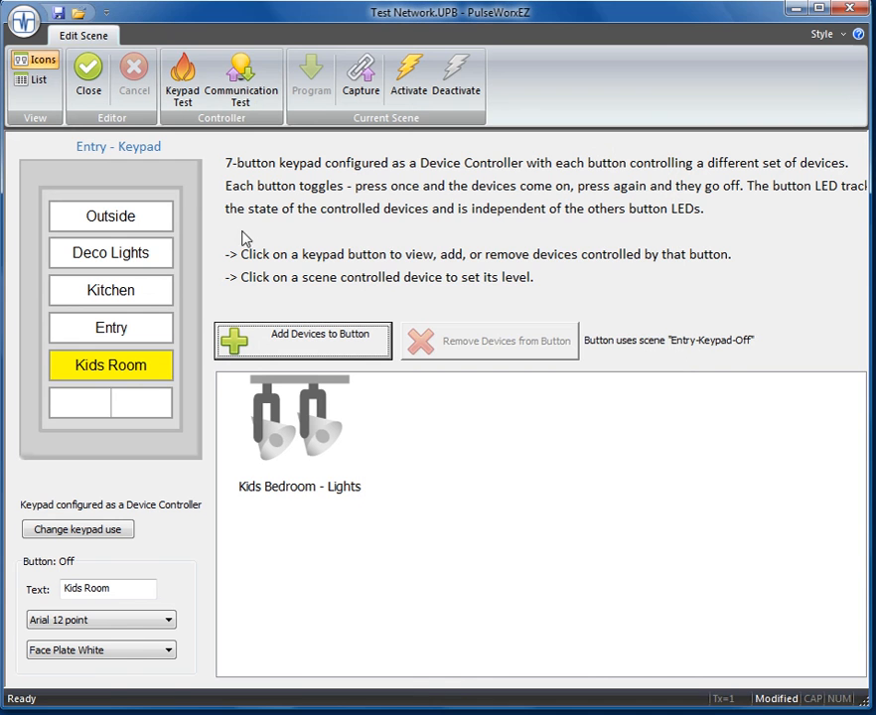
pyautogui.click(246, 94)
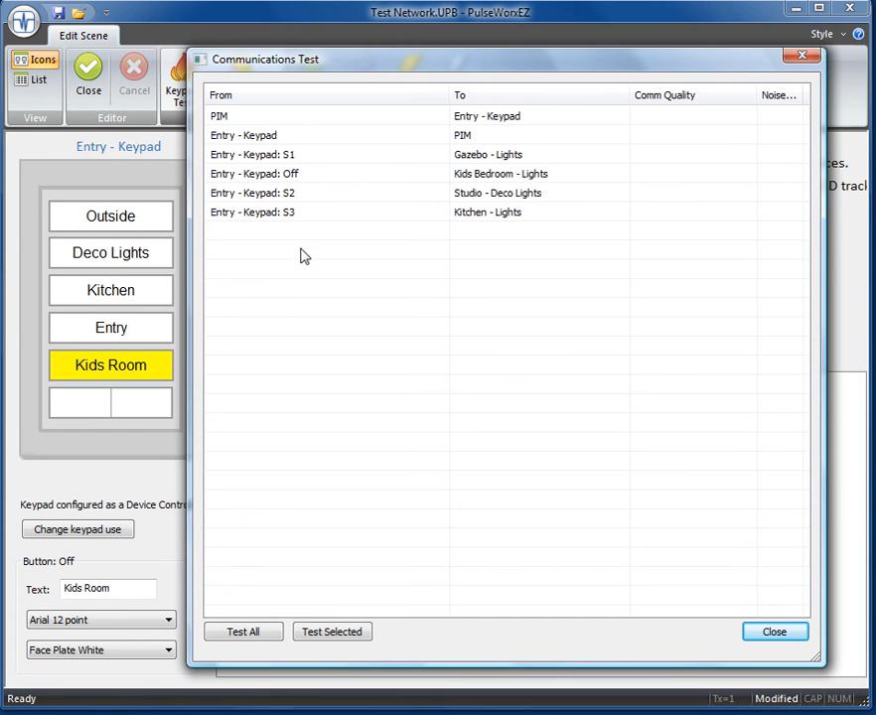
pyautogui.click(774, 632)
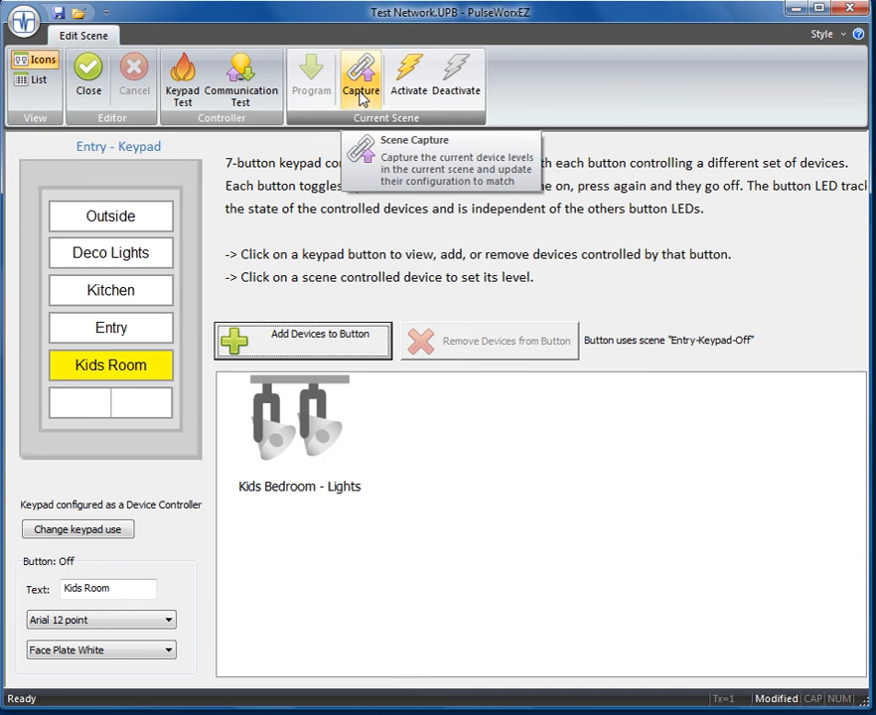
# - Set the scene level of the Kitchen - Lights device on the Kitchen button to 60% with the default time
pyautogui.click(138, 337)
pyautogui.click(140, 295)
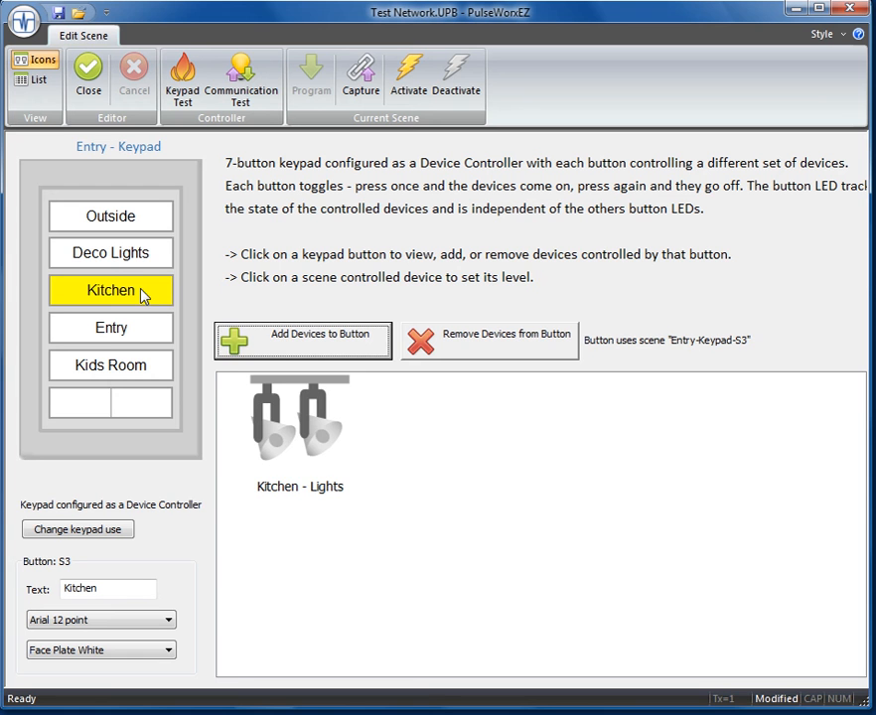
pyautogui.click(297, 427)
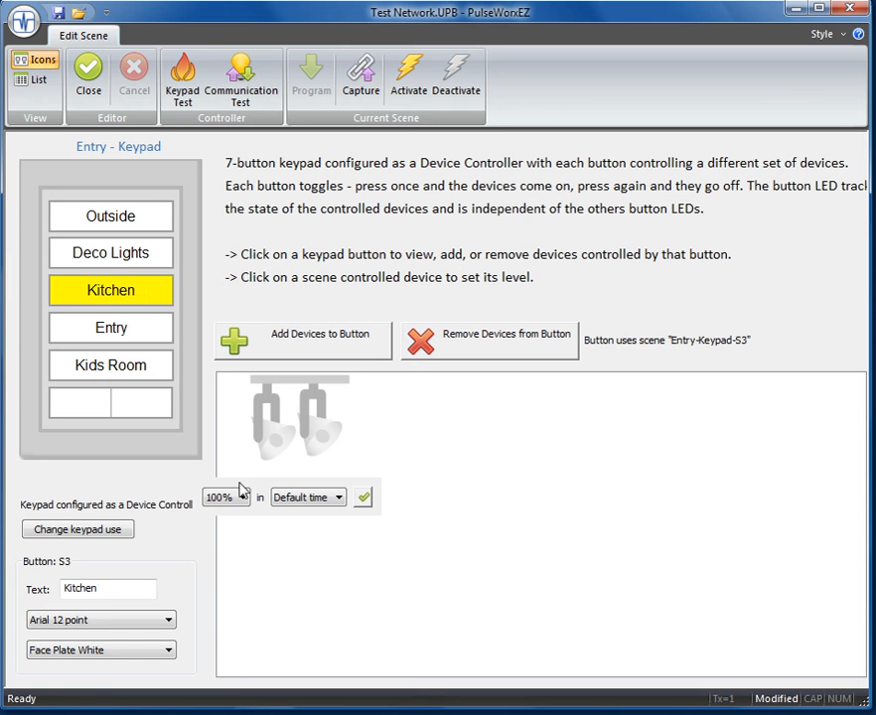
pyautogui.click(408, 446)
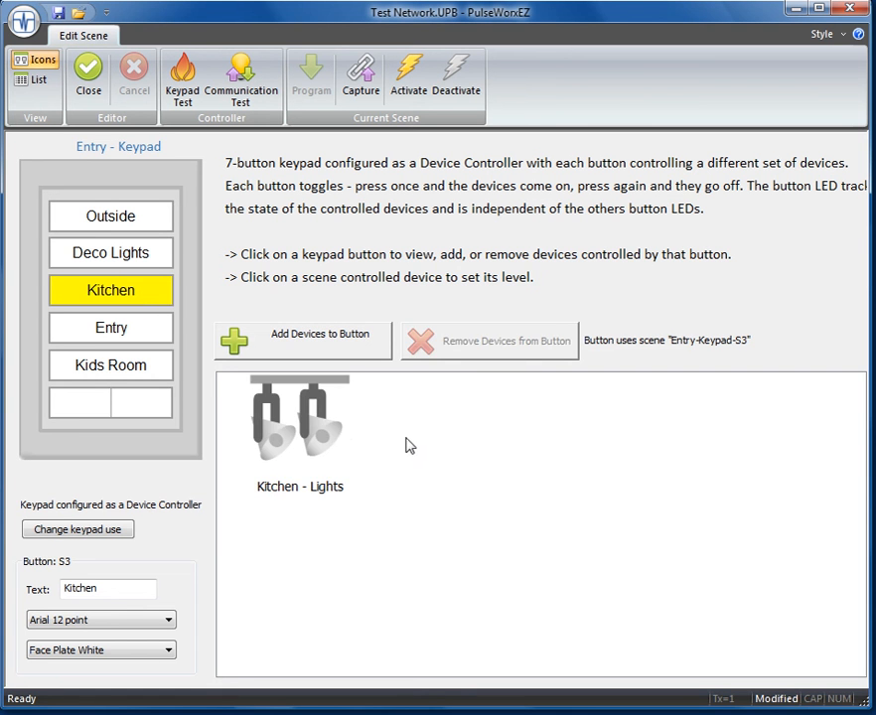
pyautogui.click(334, 434)
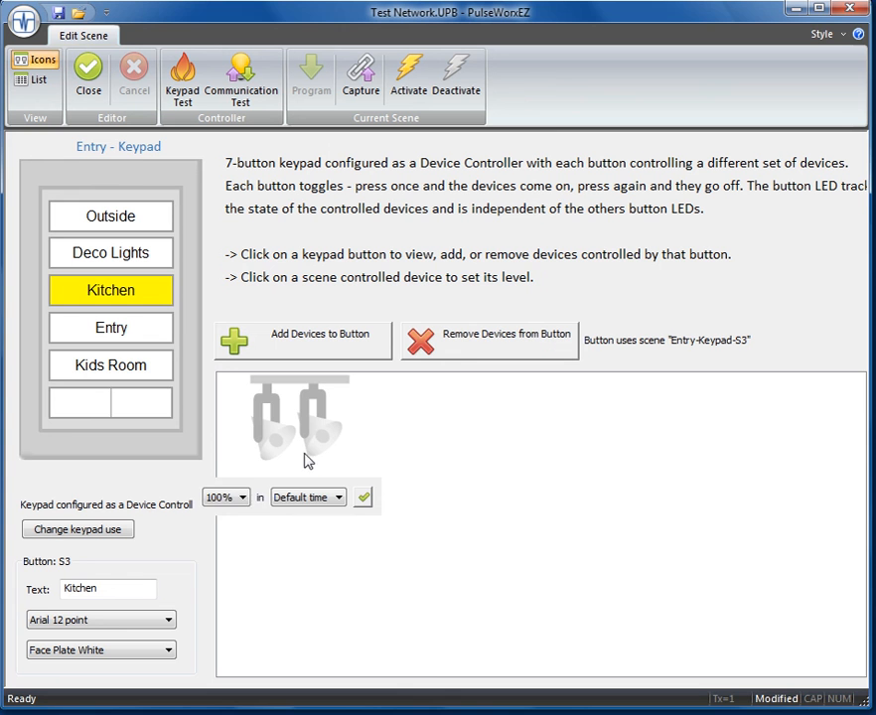
pyautogui.click(247, 497)
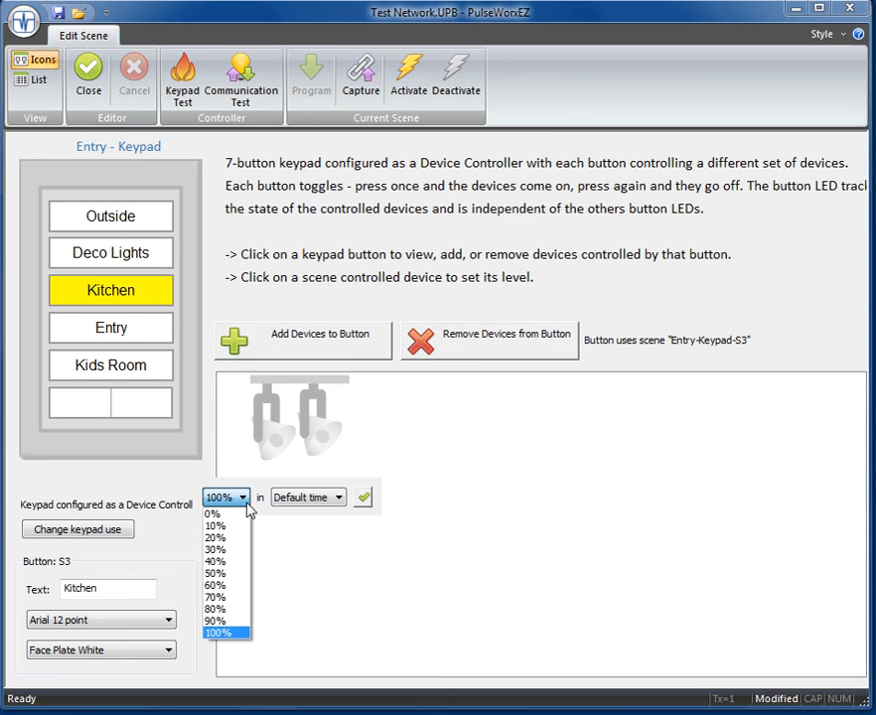
pyautogui.click(227, 586)
pyautogui.click(364, 497)
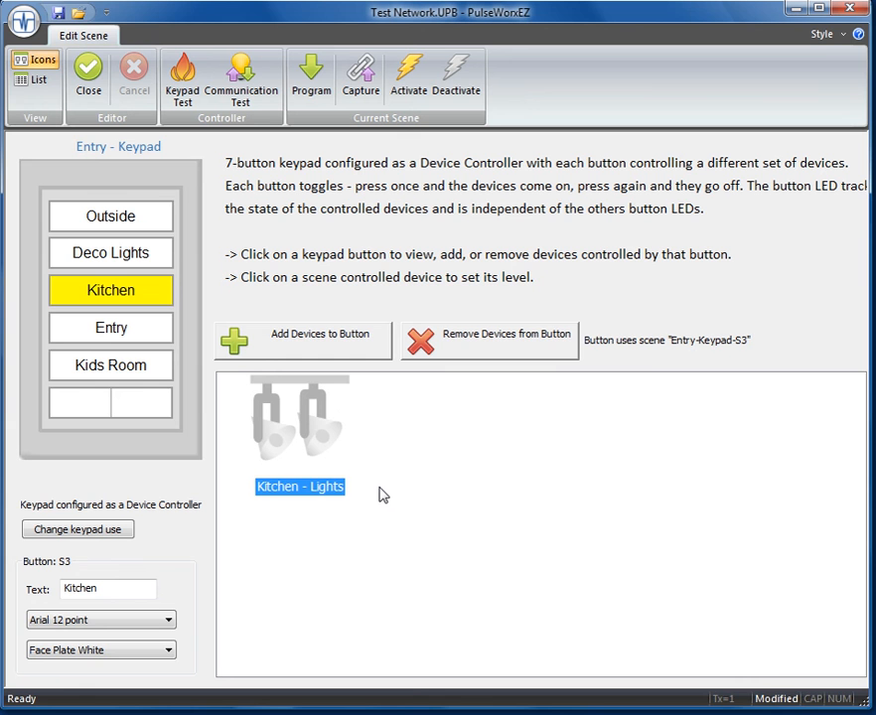
# - Dim the Kitchen - Lights device directly to 60% brightness from the Kitchen button's device view
pyautogui.rightClick(328, 441)
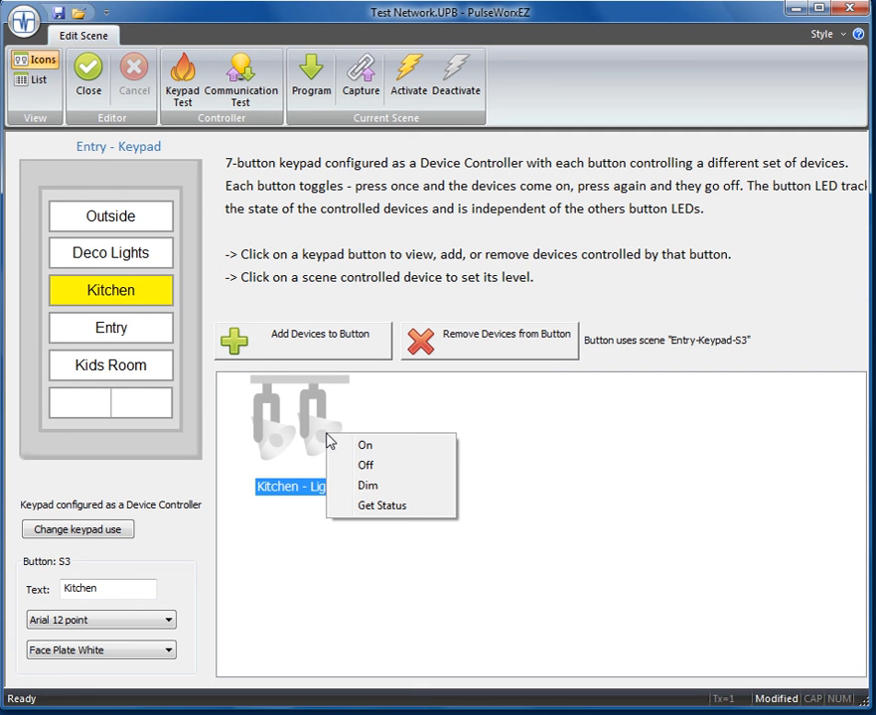
pyautogui.click(378, 487)
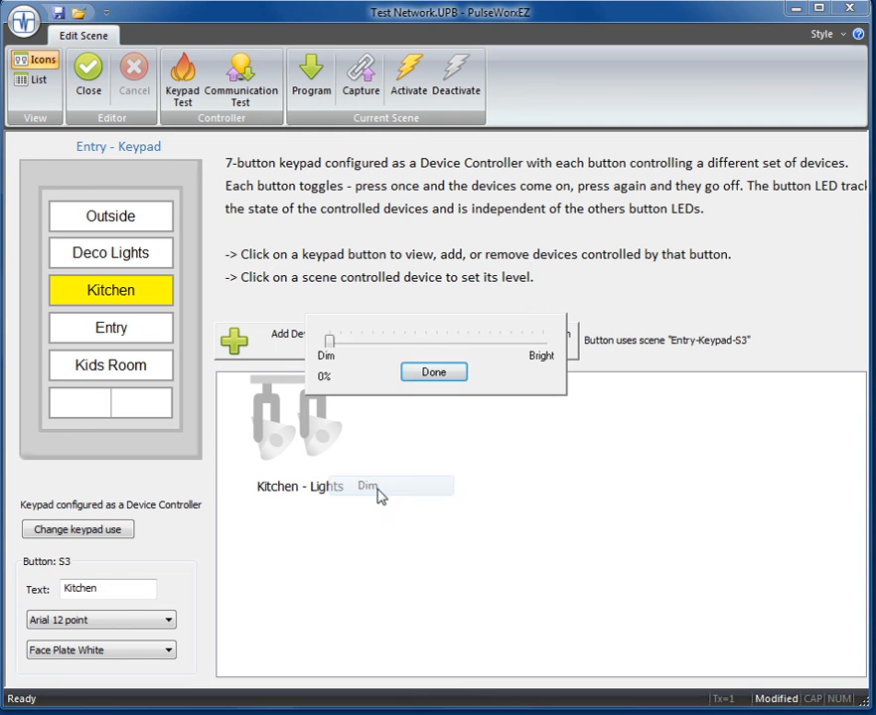
pyautogui.moveTo(328, 341); pyautogui.dragTo(458, 355)
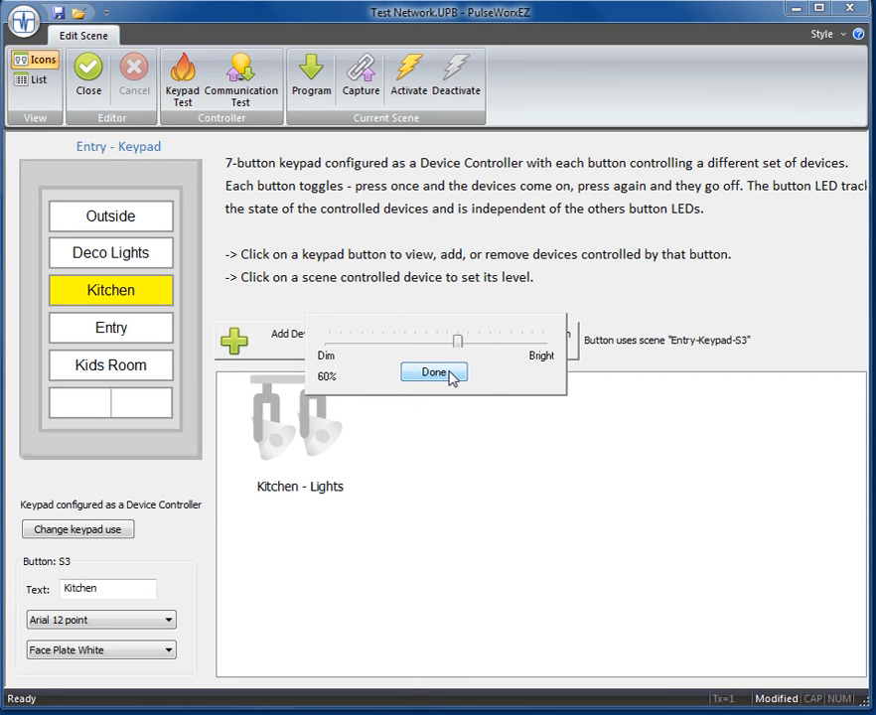
pyautogui.click(452, 373)
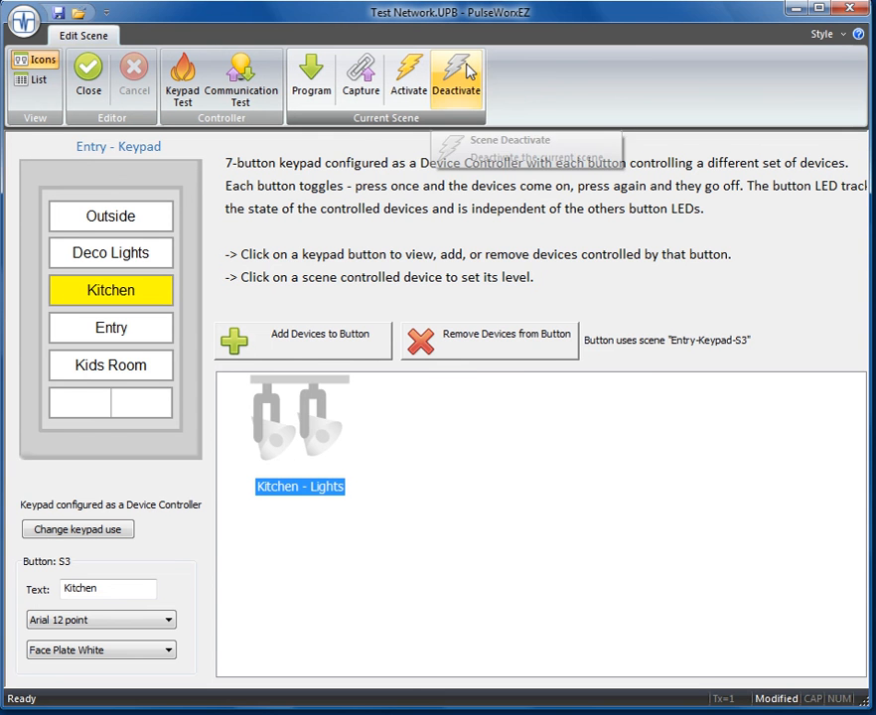
# - Capture the current device levels into the Kitchen button's scene and check the level stored for Kitchen - Lights
pyautogui.click(365, 85)
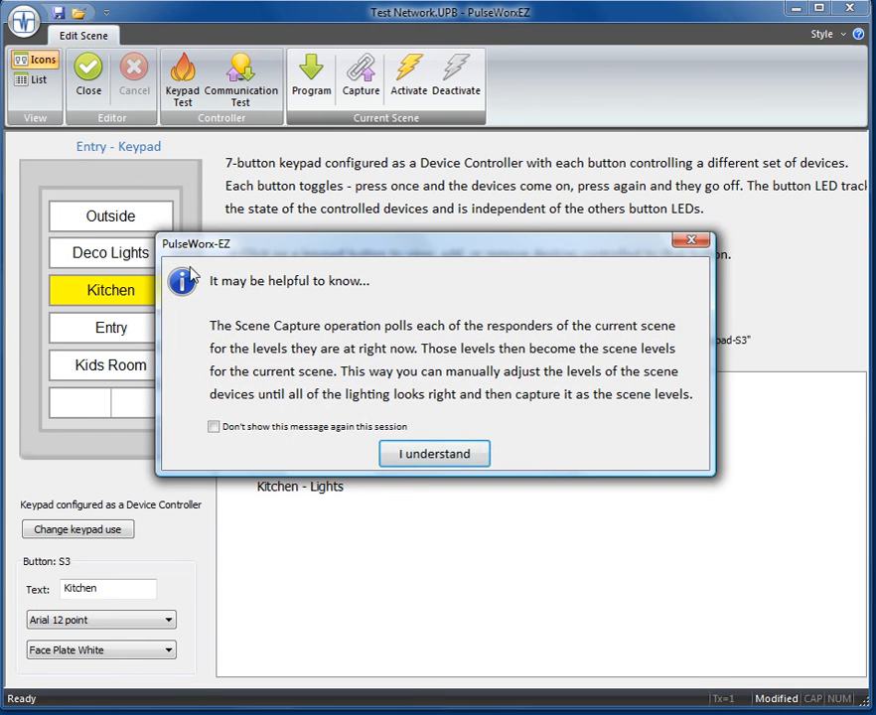
pyautogui.click(441, 457)
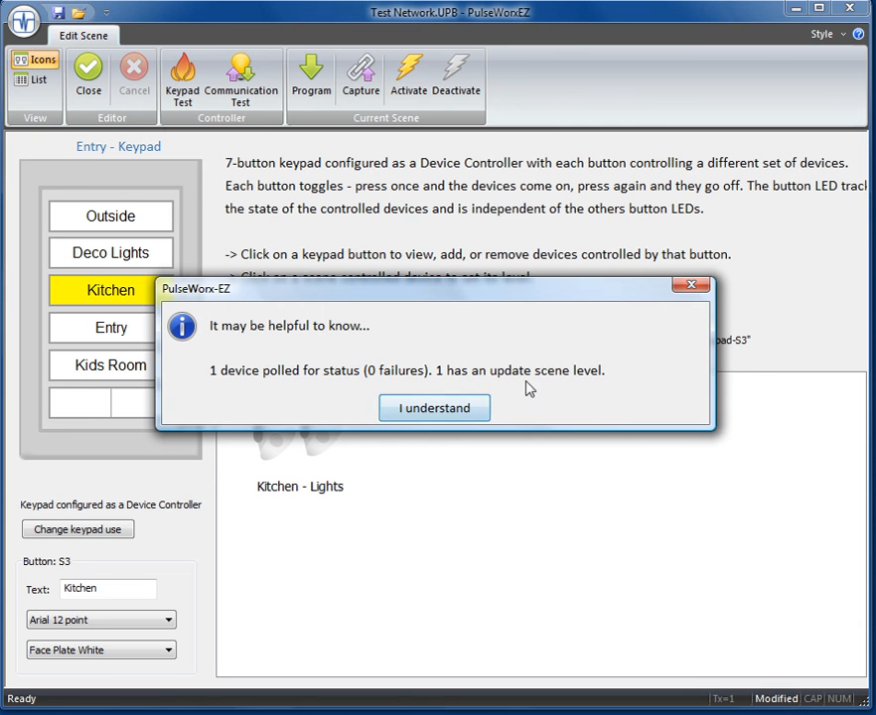
pyautogui.click(448, 412)
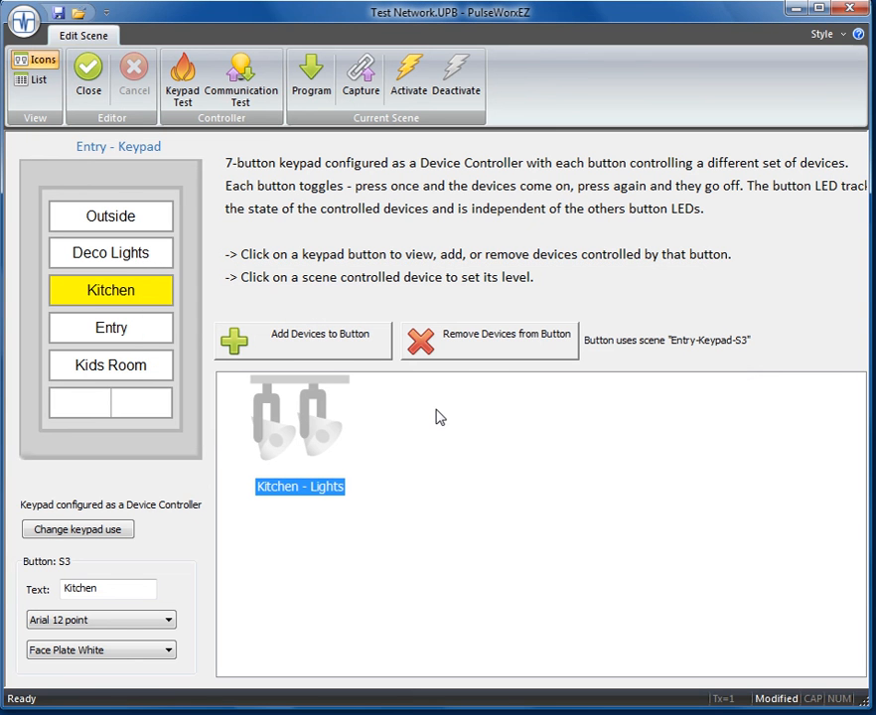
pyautogui.click(330, 431)
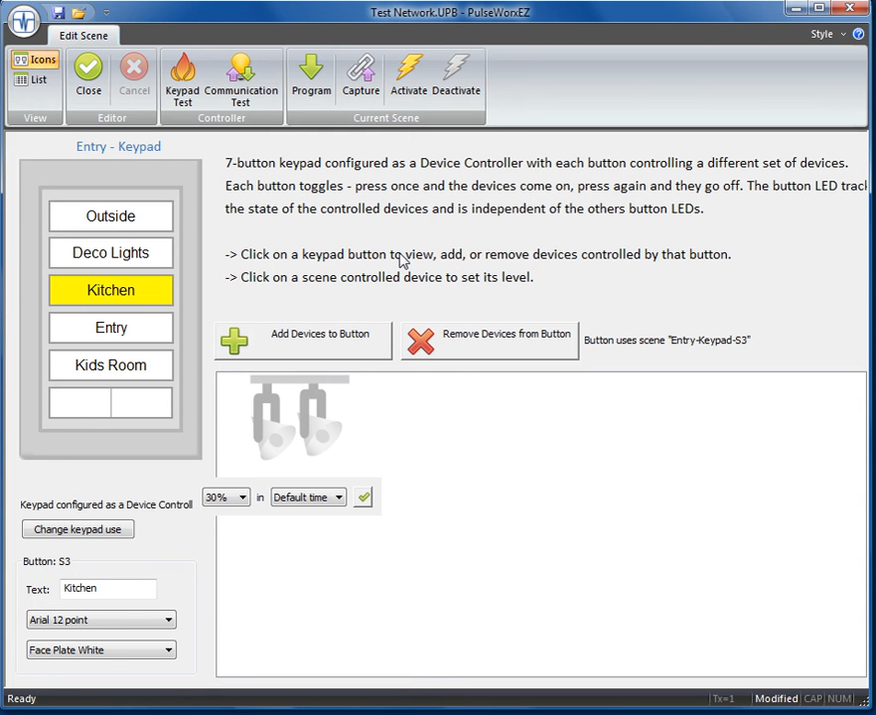
pyautogui.click(383, 438)
pyautogui.rightClick(323, 438)
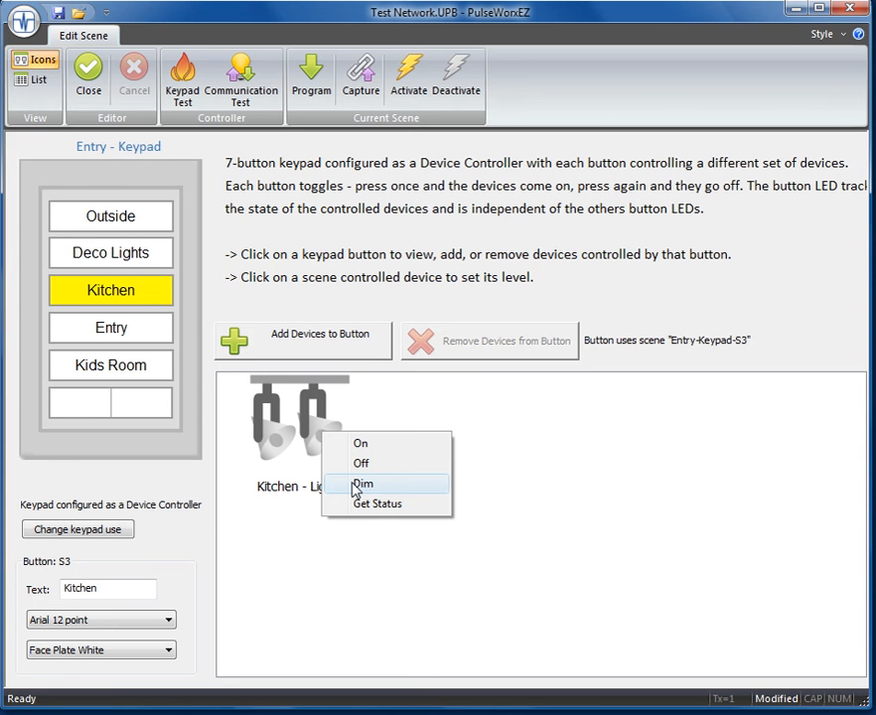
pyautogui.click(518, 469)
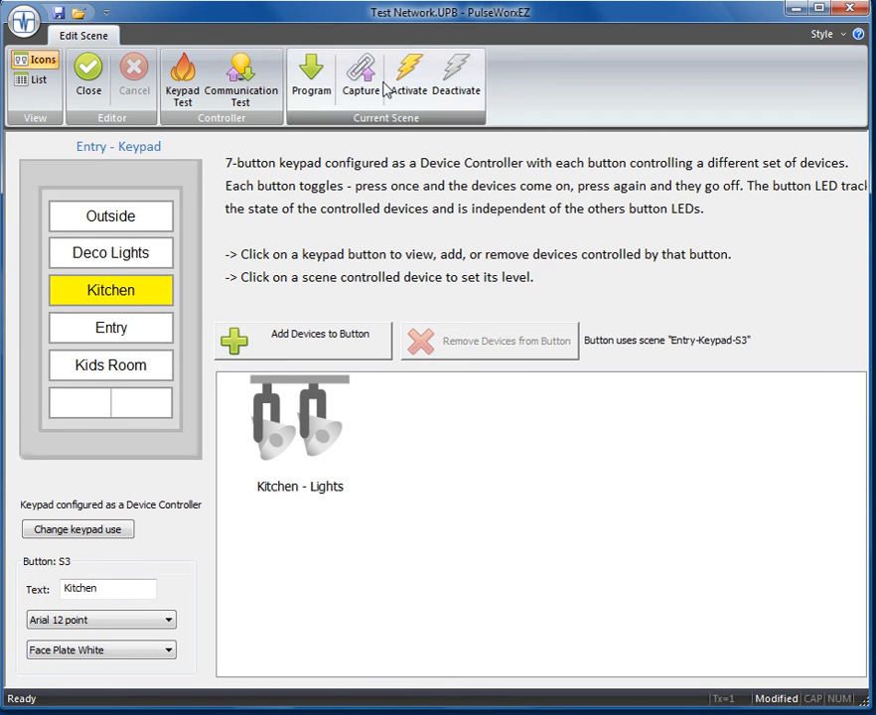
# - Close the Entry keypad's scene editor, programming the pending changes into the devices, and dismiss the programming report
pyautogui.click(89, 91)
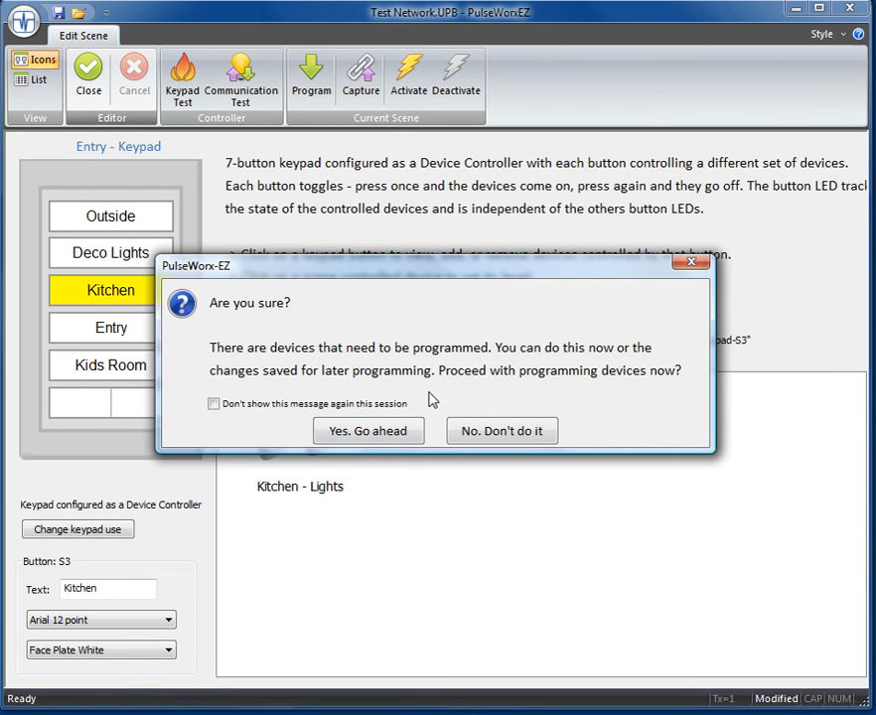
pyautogui.click(389, 428)
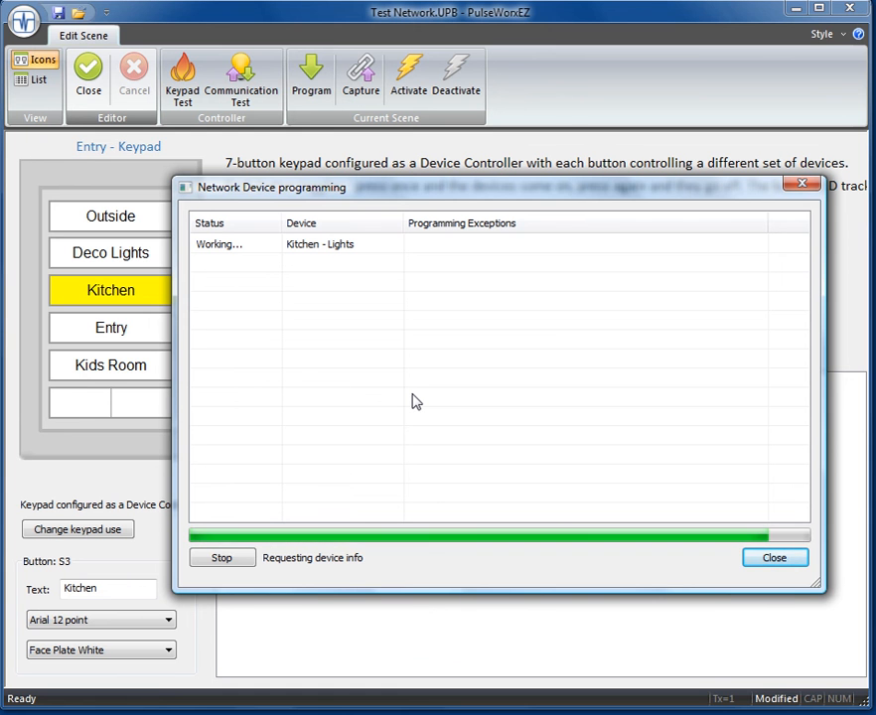
pyautogui.click(771, 560)
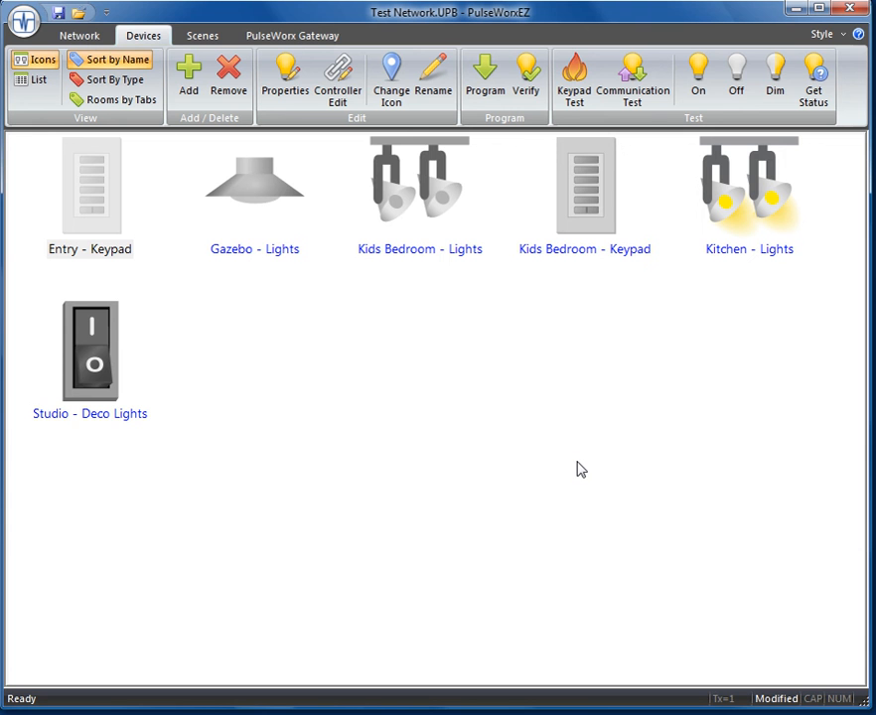